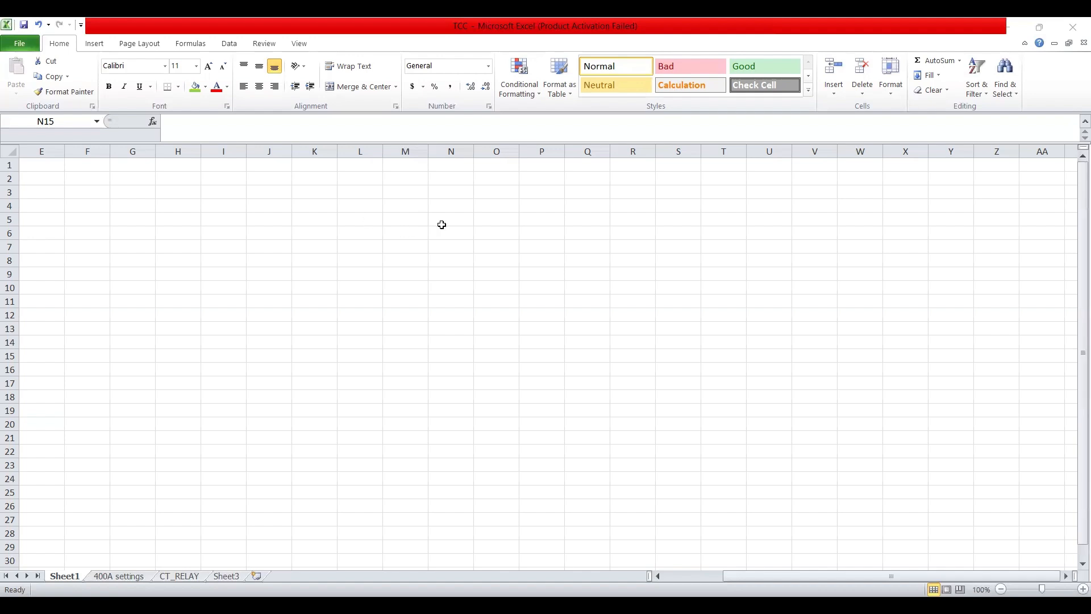
Enter the headers 'I' in L4 and 't, s' in M4, each centred in its cell
{"action": "left_click", "coordinate": [346, 205]}
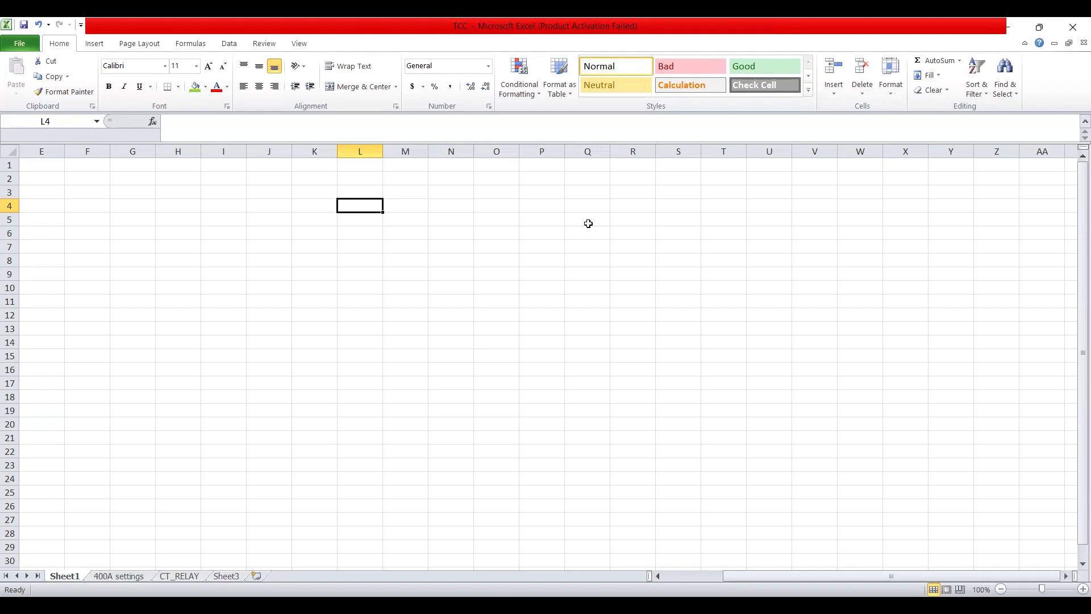
{"action": "type", "text": "I"}
{"action": "left_click_drag", "start_coordinate": [472, 305], "coordinate": [477, 307]}
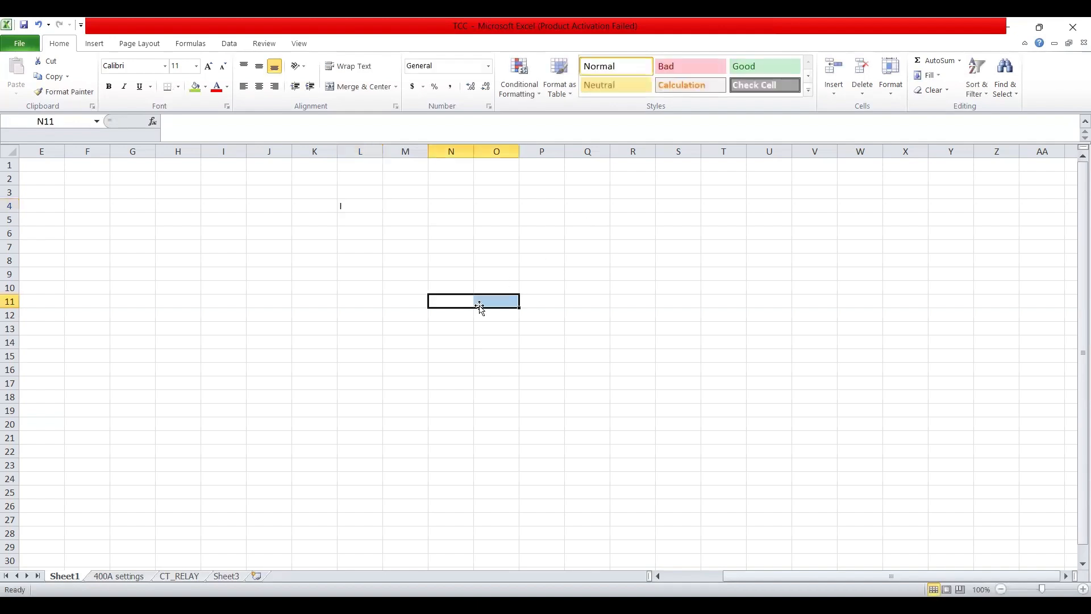
{"action": "left_click", "coordinate": [364, 206]}
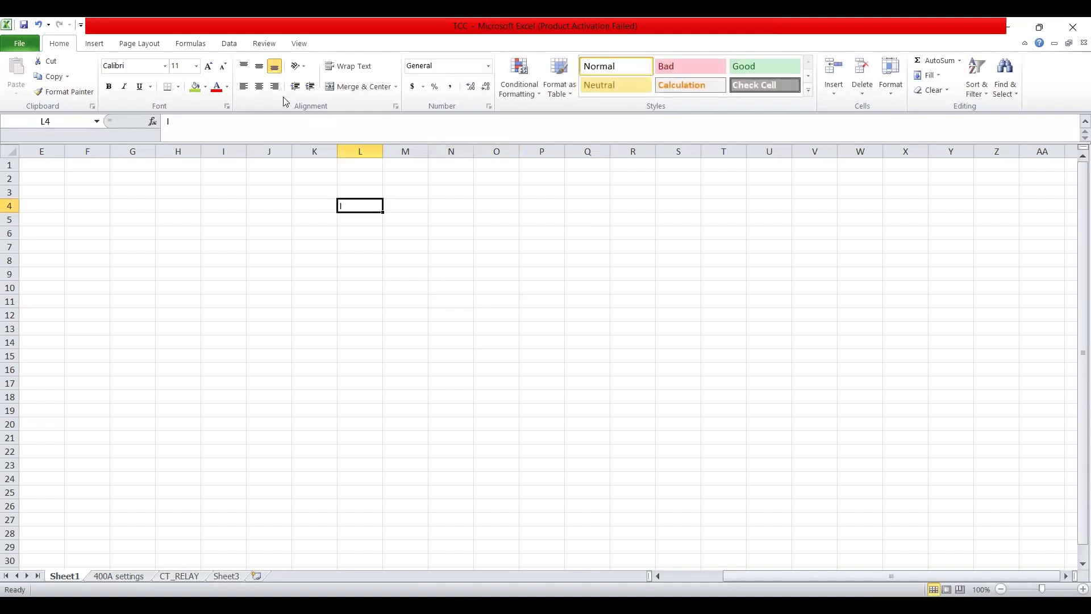
{"action": "left_click", "coordinate": [259, 88]}
{"action": "left_click", "coordinate": [411, 205]}
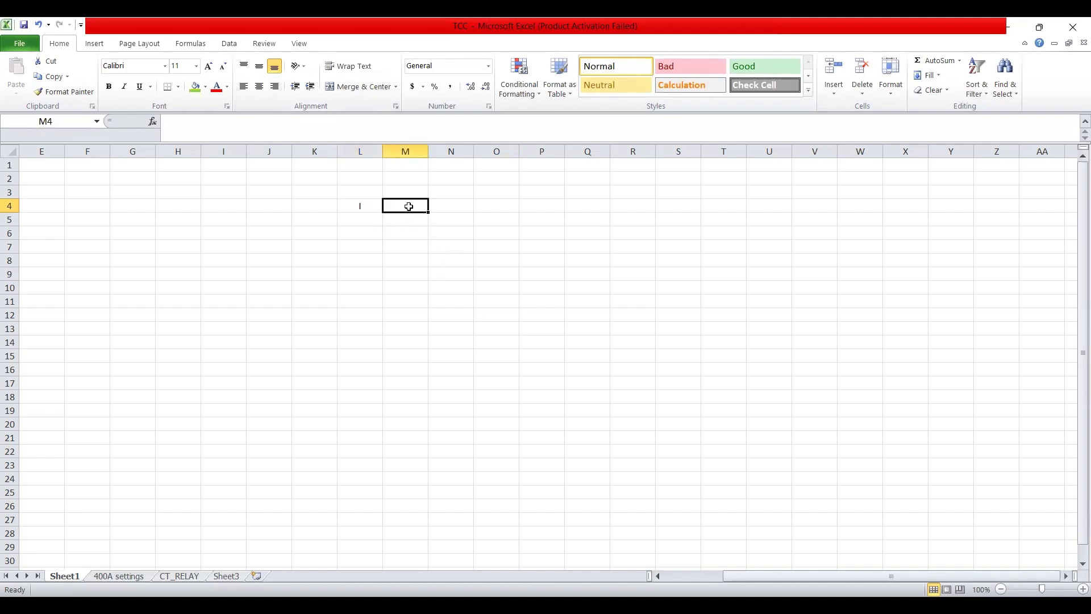
{"action": "type", "text": "t"}
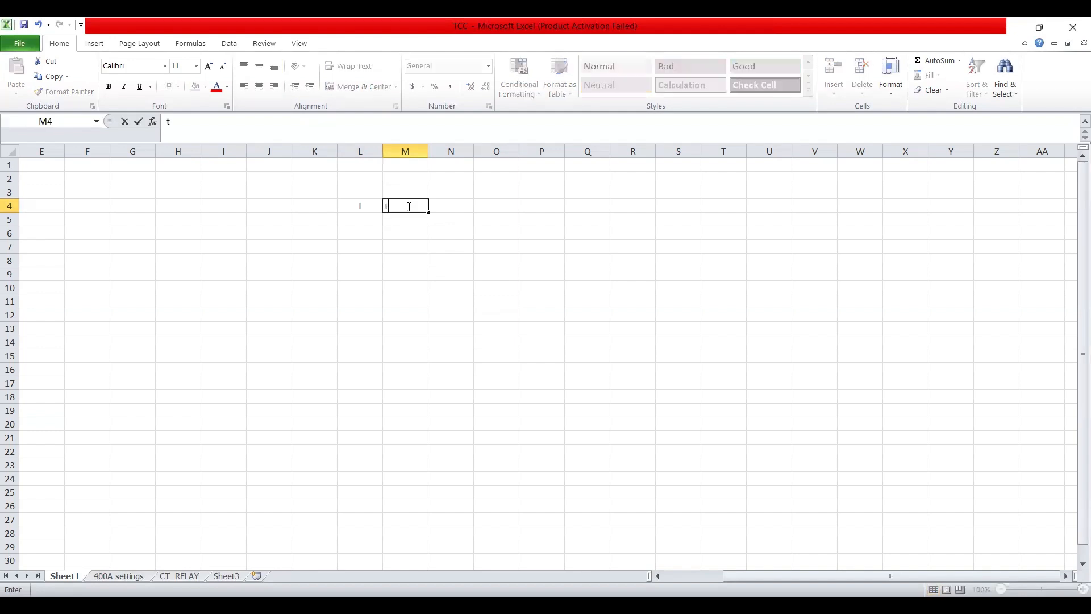
{"action": "type", "text": ", s"}
{"action": "left_click", "coordinate": [432, 274]}
{"action": "left_click", "coordinate": [402, 206]}
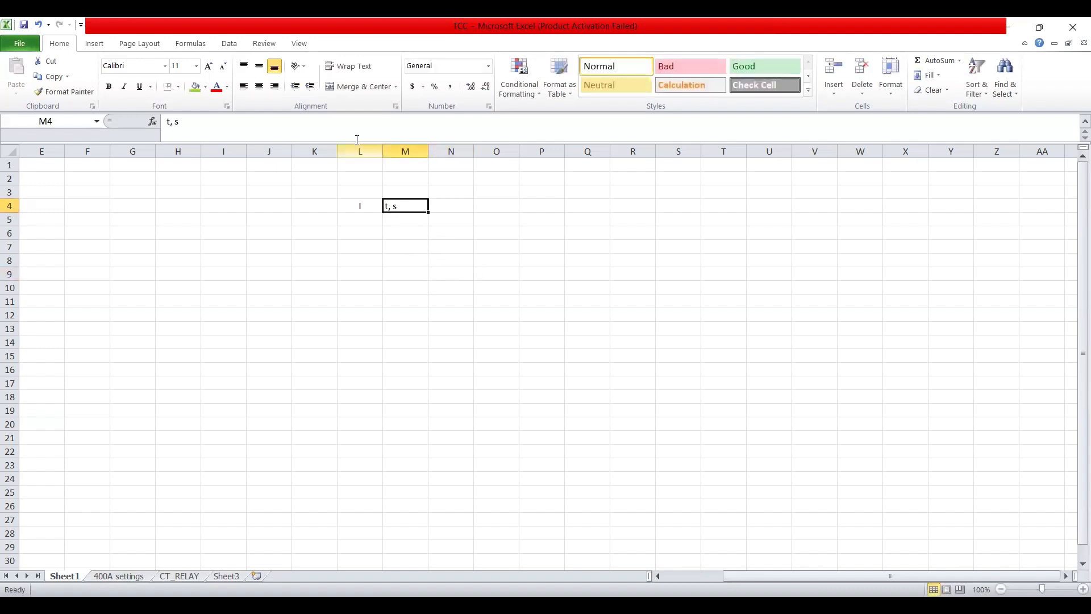
{"action": "left_click", "coordinate": [259, 86]}
{"action": "left_click", "coordinate": [542, 276]}
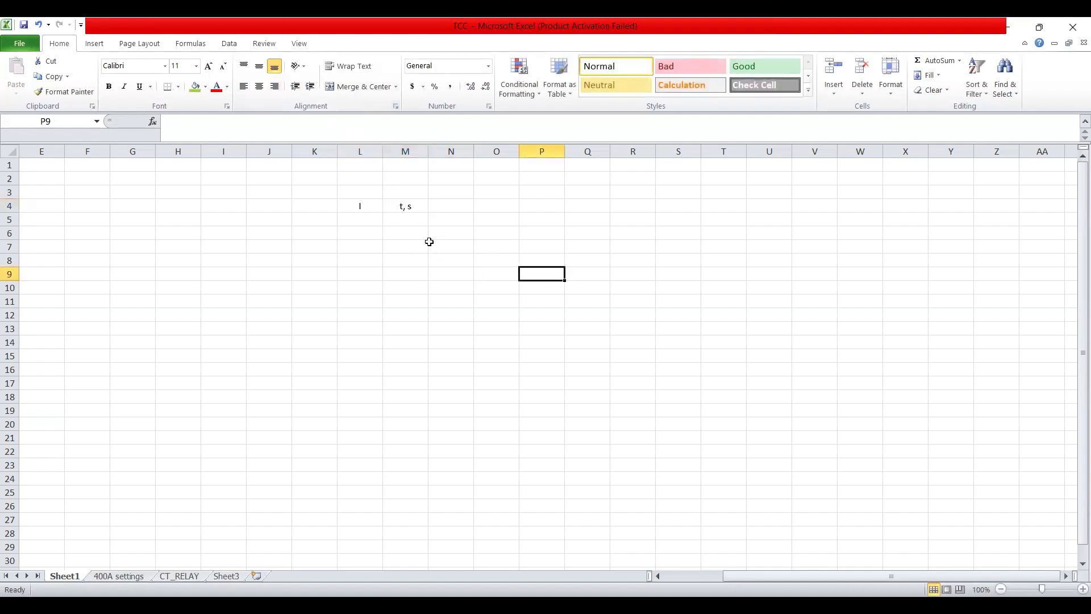
Enlarge the L4:M4 header font to 18 and fill both cells green
{"action": "left_click_drag", "start_coordinate": [375, 207], "coordinate": [400, 206]}
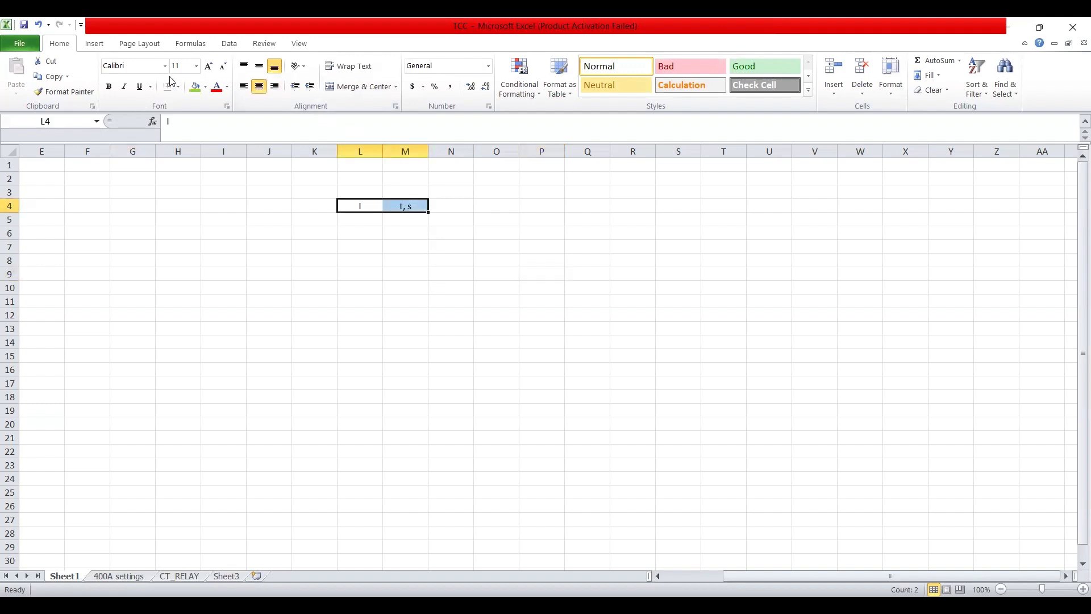
{"action": "left_click", "coordinate": [208, 66]}
{"action": "left_click", "coordinate": [208, 66]}
{"action": "left_click", "coordinate": [209, 66]}
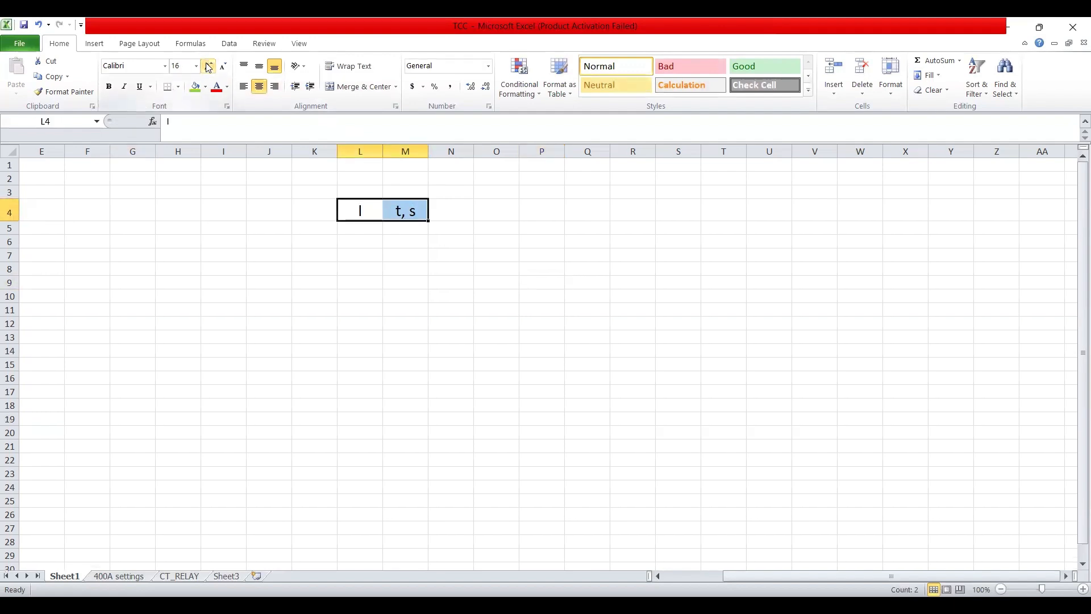
{"action": "left_click", "coordinate": [439, 377]}
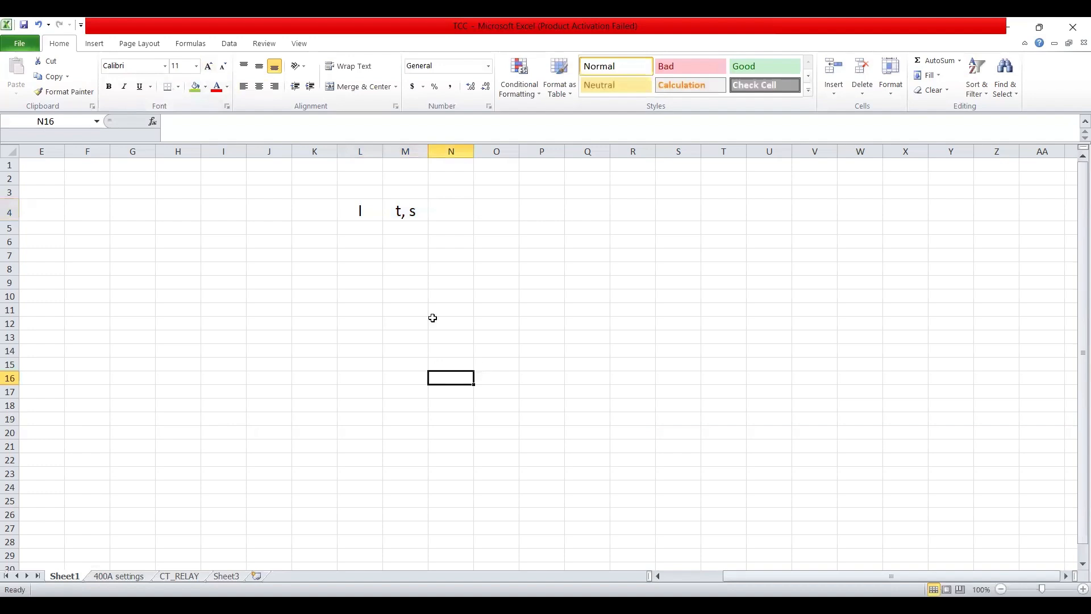
{"action": "left_click_drag", "start_coordinate": [370, 212], "coordinate": [392, 209]}
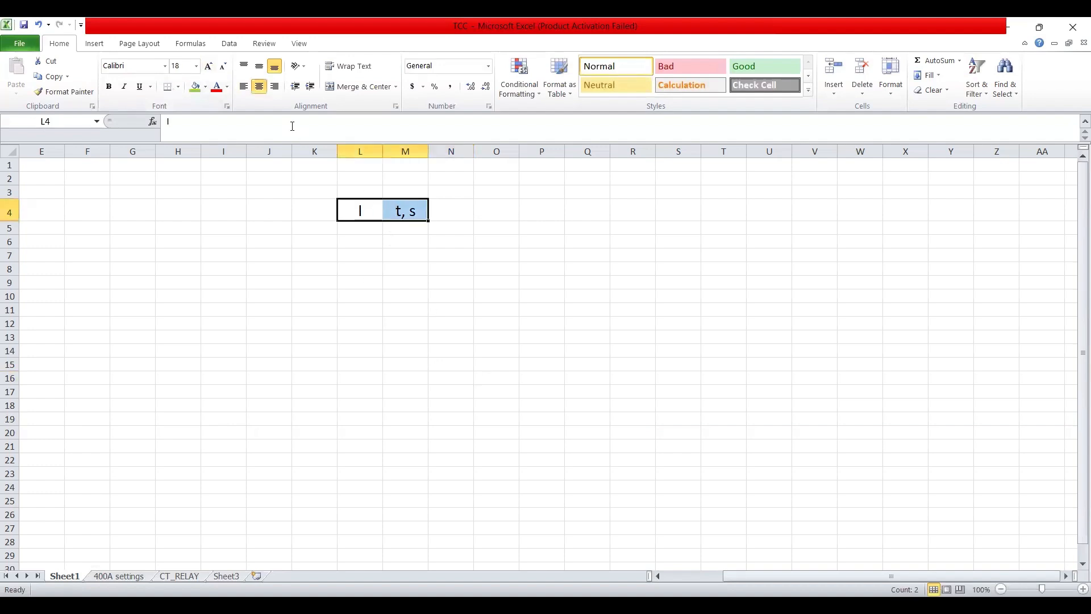
{"action": "left_click", "coordinate": [194, 90]}
{"action": "left_click", "coordinate": [614, 368]}
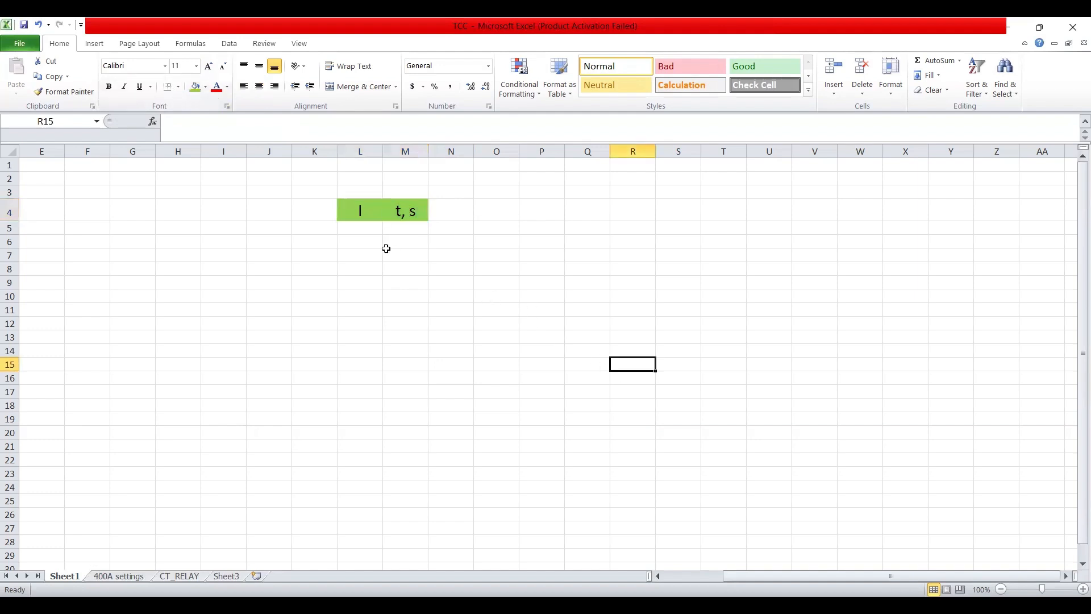
{"action": "left_click_drag", "start_coordinate": [356, 229], "coordinate": [408, 511]}
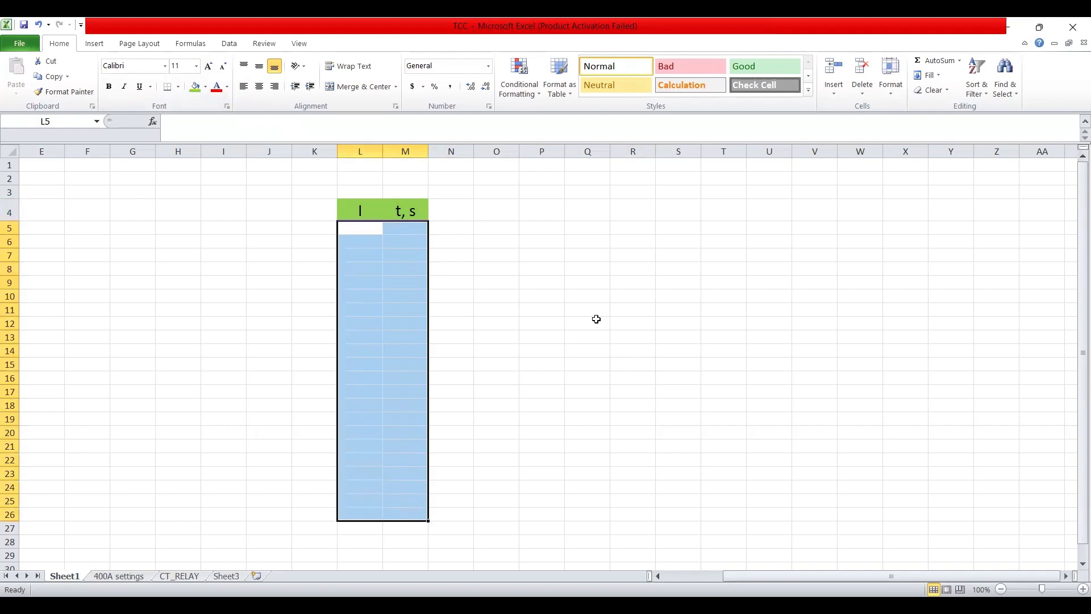
Insert a Scatter with Smooth Lines chart from the selected L5:M26 range
{"action": "left_click", "coordinate": [94, 46]}
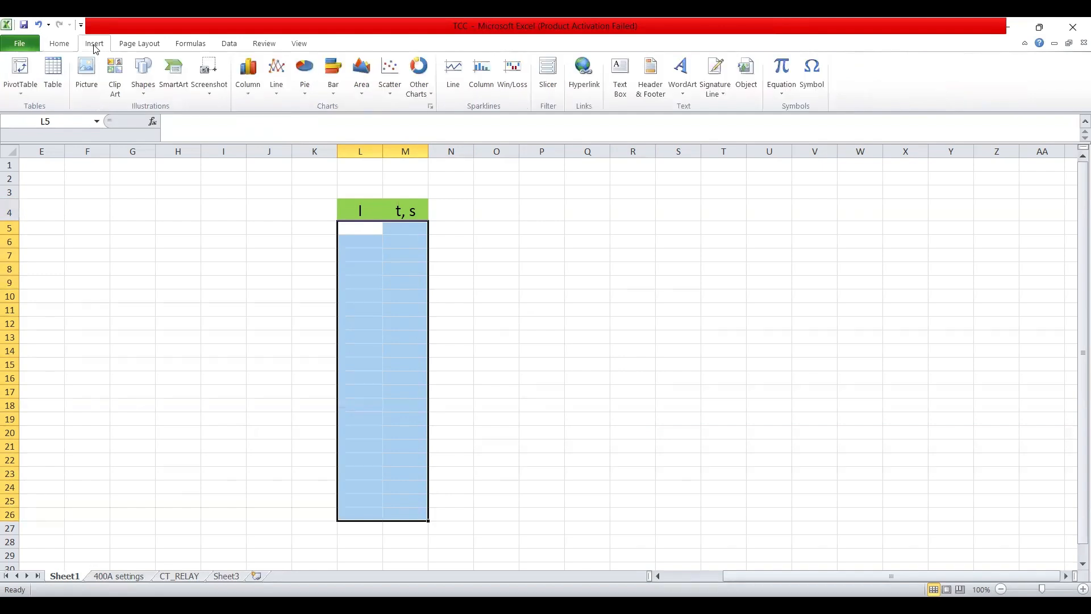
{"action": "left_click", "coordinate": [393, 99]}
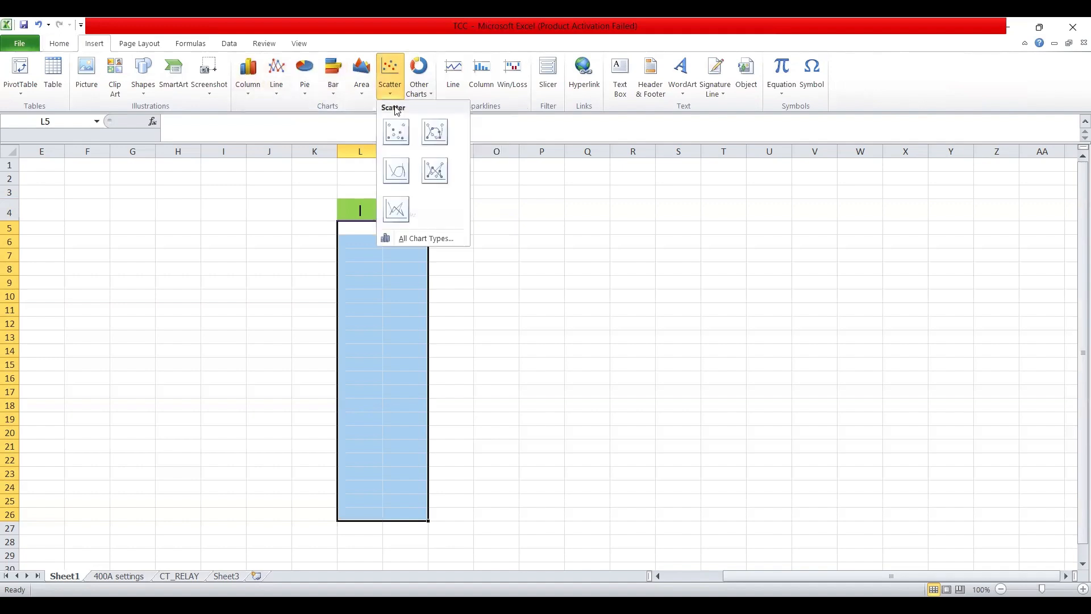
{"action": "left_click", "coordinate": [406, 175]}
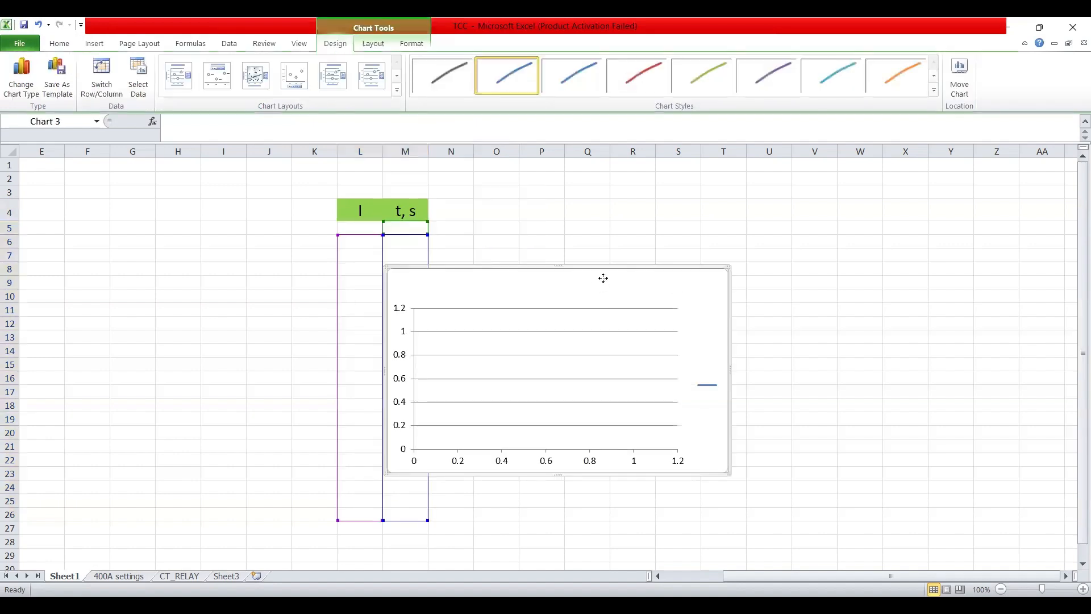
Move the chart beside the headers and stretch it taller and wider
{"action": "left_click_drag", "start_coordinate": [628, 266], "coordinate": [751, 198]}
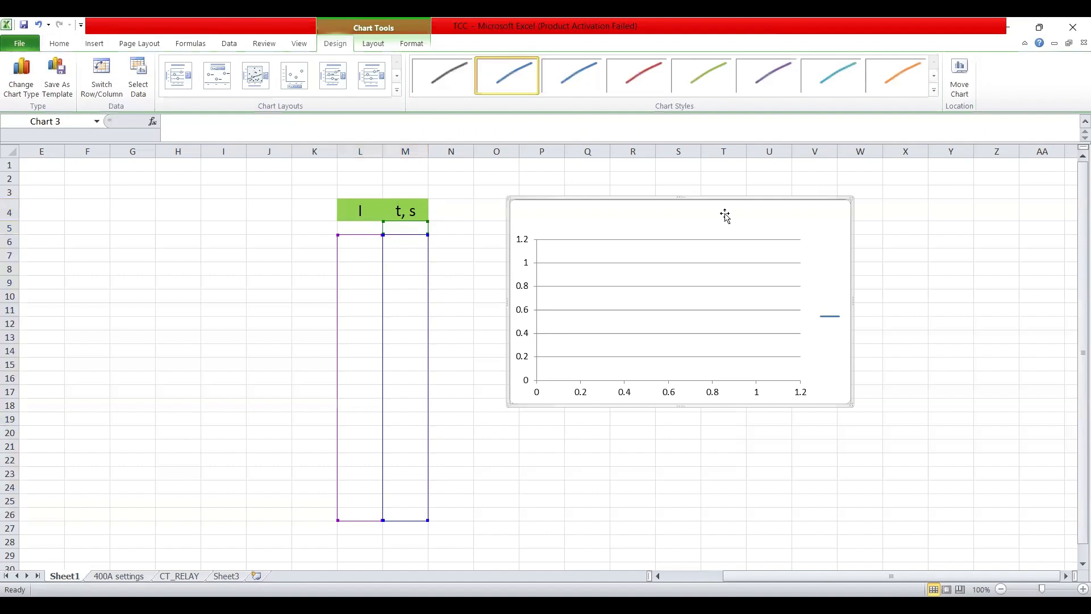
{"action": "left_click_drag", "start_coordinate": [680, 405], "coordinate": [672, 508]}
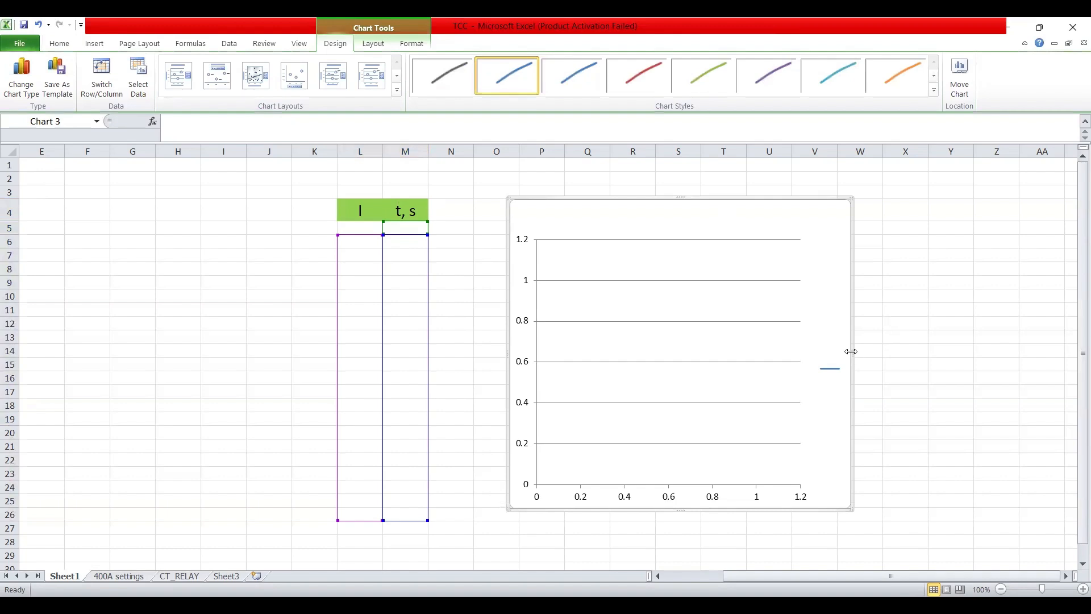
{"action": "left_click_drag", "start_coordinate": [851, 351], "coordinate": [1030, 358]}
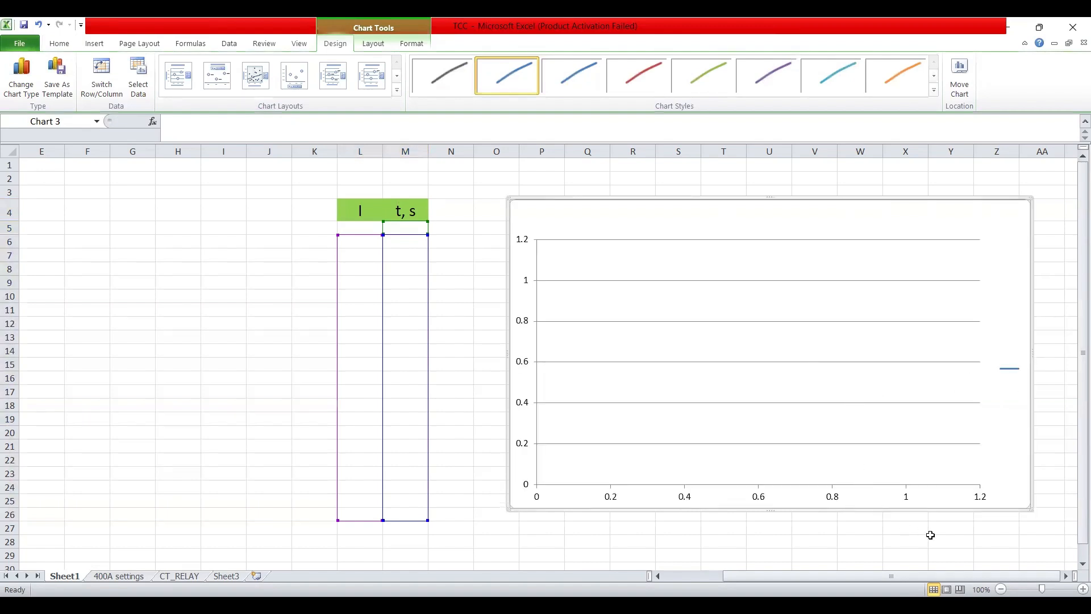
{"action": "left_click", "coordinate": [1066, 576]}
{"action": "left_click", "coordinate": [1066, 576]}
{"action": "left_click", "coordinate": [1066, 576]}
{"action": "left_click", "coordinate": [1066, 576]}
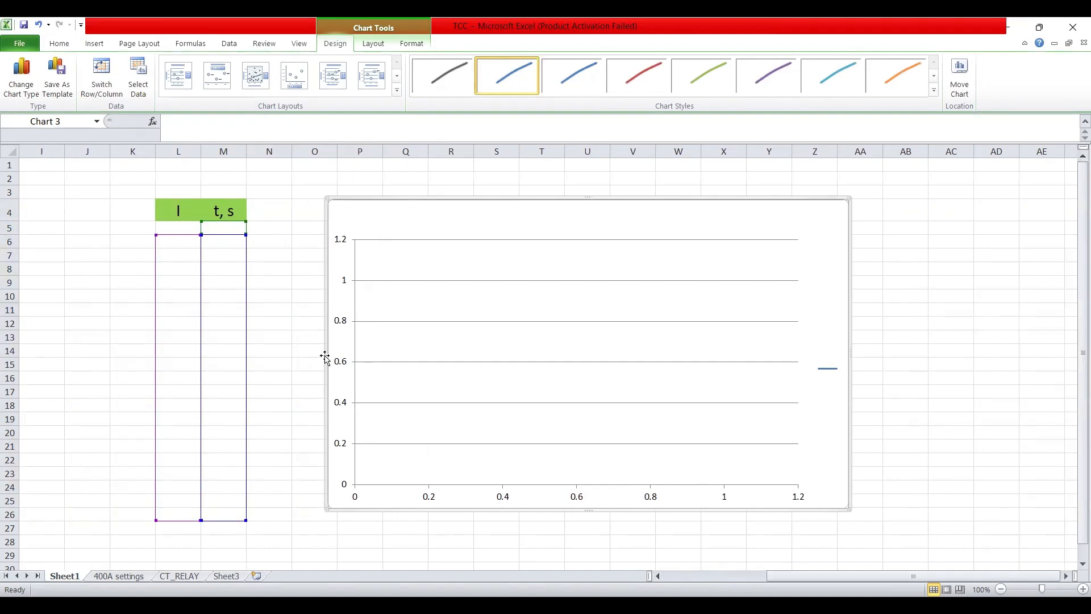
{"action": "left_click_drag", "start_coordinate": [324, 356], "coordinate": [294, 358]}
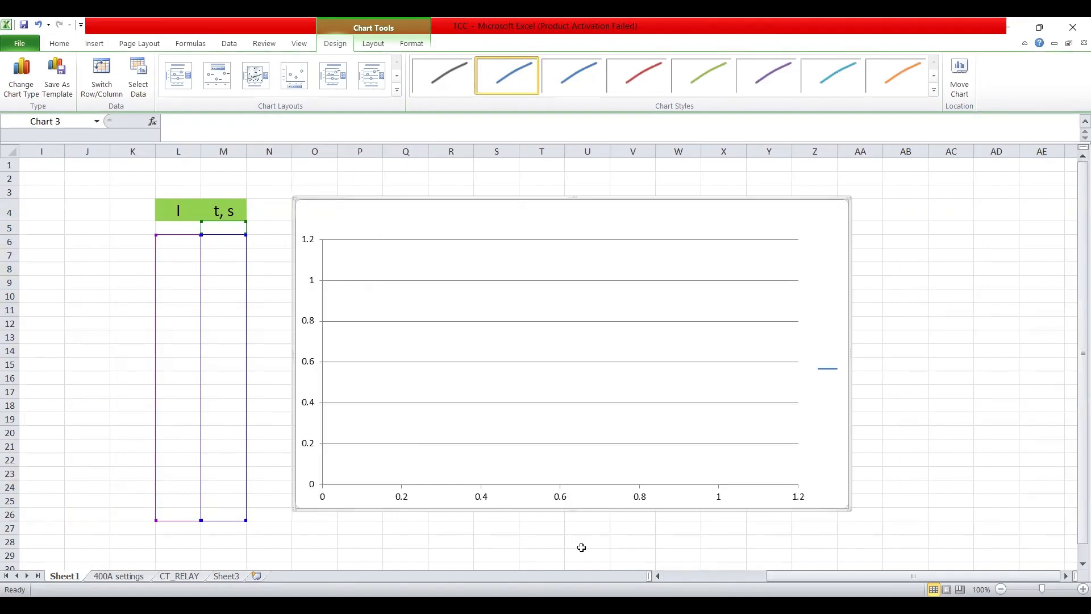
{"action": "left_click_drag", "start_coordinate": [570, 507], "coordinate": [572, 521]}
{"action": "left_click", "coordinate": [937, 321]}
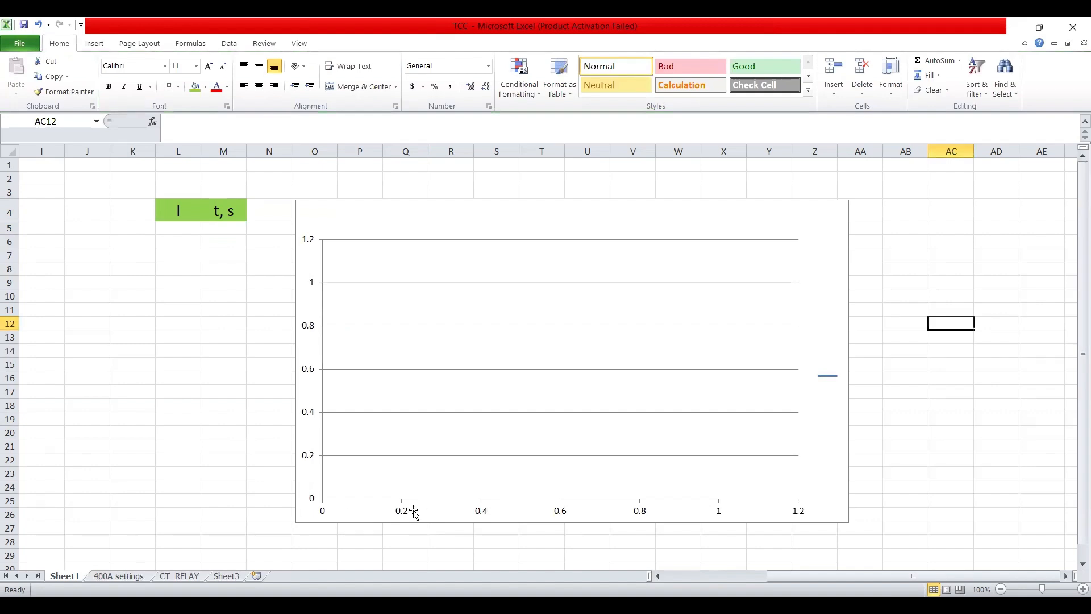
{"action": "left_click", "coordinate": [640, 516]}
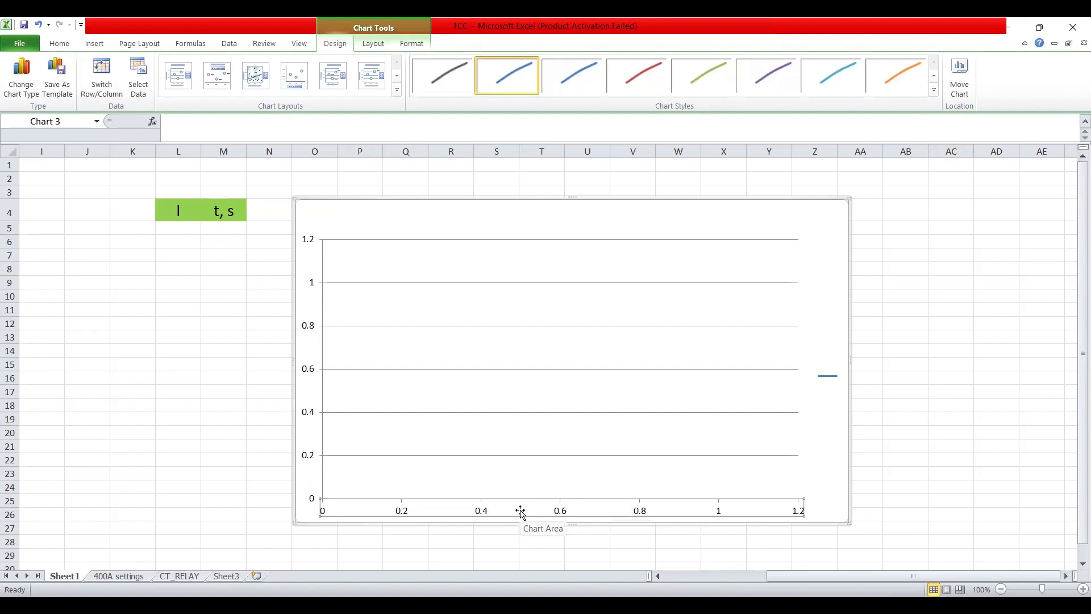
Fix the horizontal axis minimum at 1 and maximum at 100000
{"action": "right_click", "coordinate": [564, 513]}
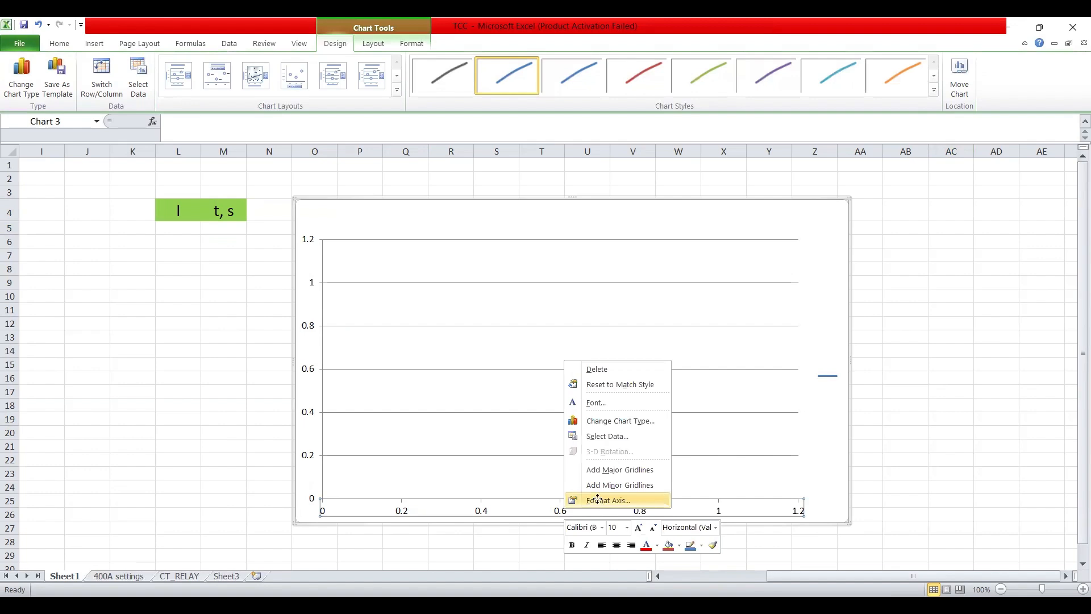
{"action": "left_click", "coordinate": [601, 503]}
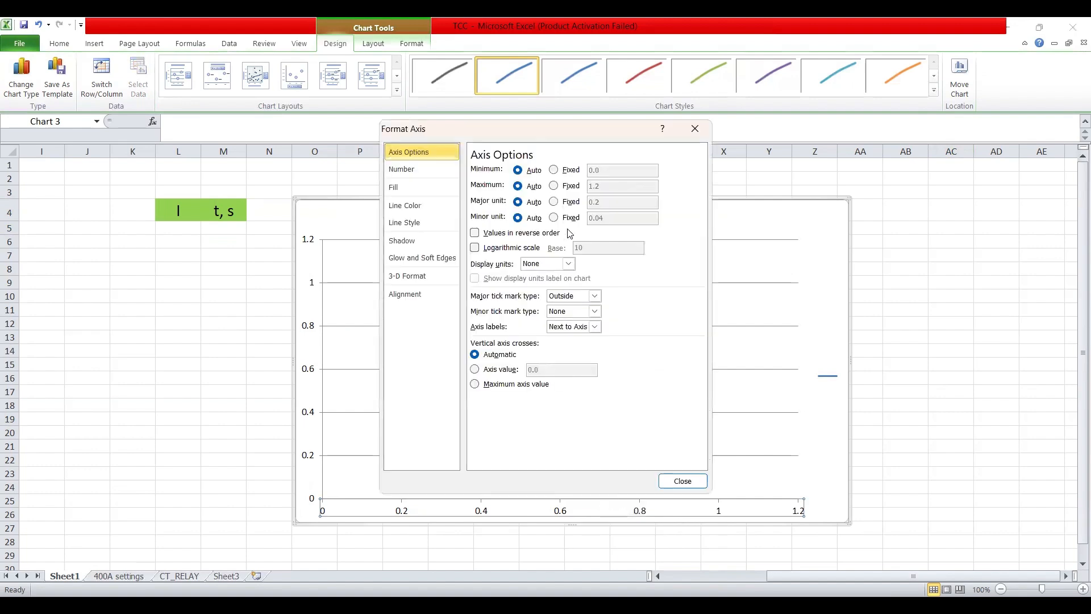
{"action": "left_click", "coordinate": [555, 170]}
{"action": "left_click_drag", "start_coordinate": [606, 169], "coordinate": [588, 170]}
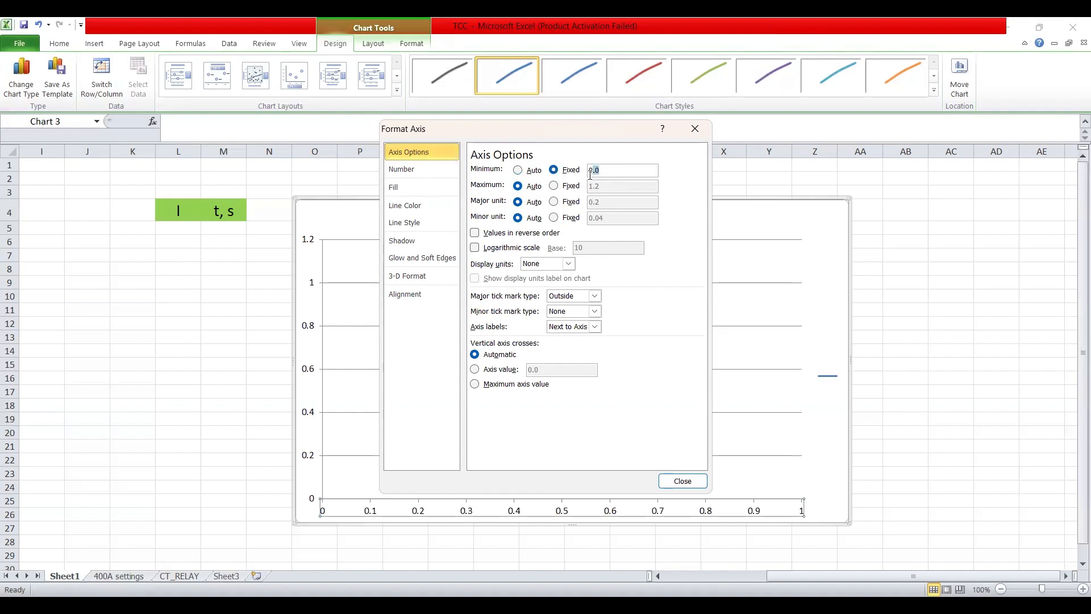
{"action": "type", "text": "1"}
{"action": "left_click", "coordinate": [553, 188]}
{"action": "left_click_drag", "start_coordinate": [602, 187], "coordinate": [588, 186]}
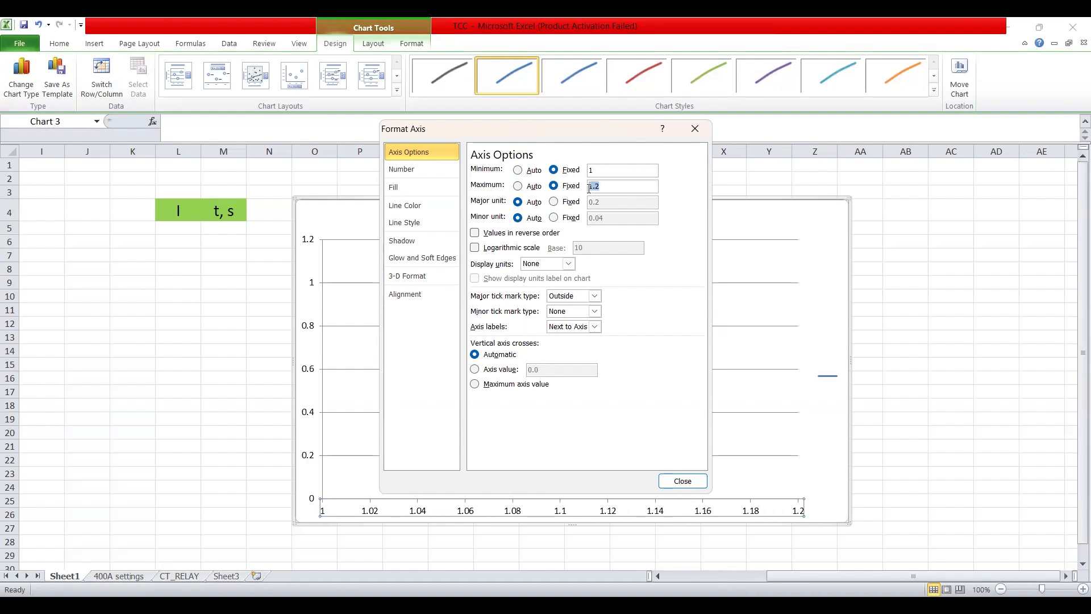
{"action": "type", "text": "100000"}
Set the horizontal axis major and minor units to 10 and make it logarithmic
{"action": "left_click", "coordinate": [553, 202]}
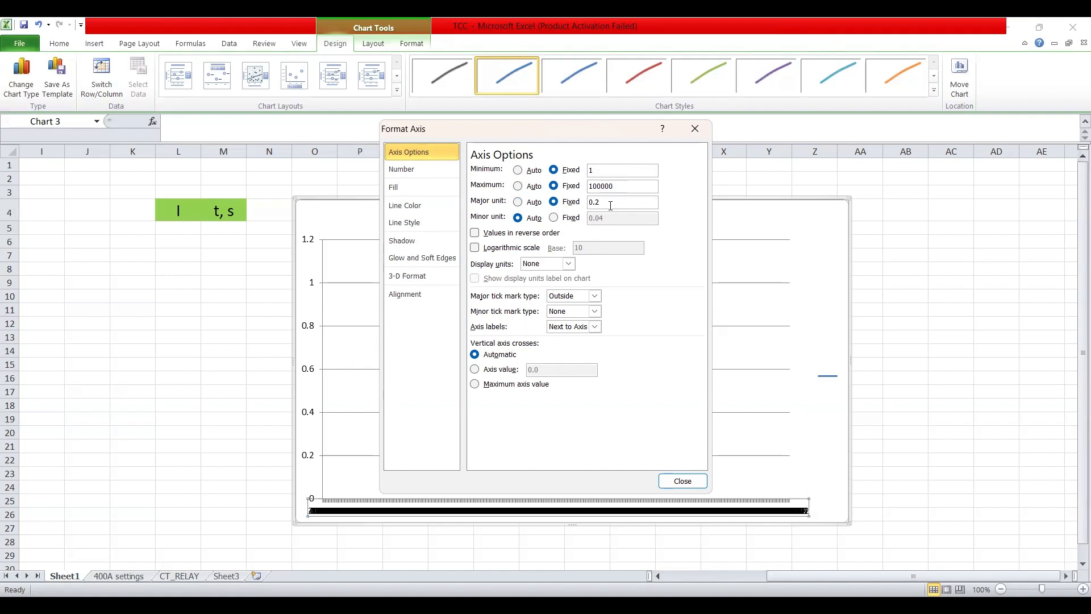
{"action": "left_click_drag", "start_coordinate": [604, 203], "coordinate": [588, 202]}
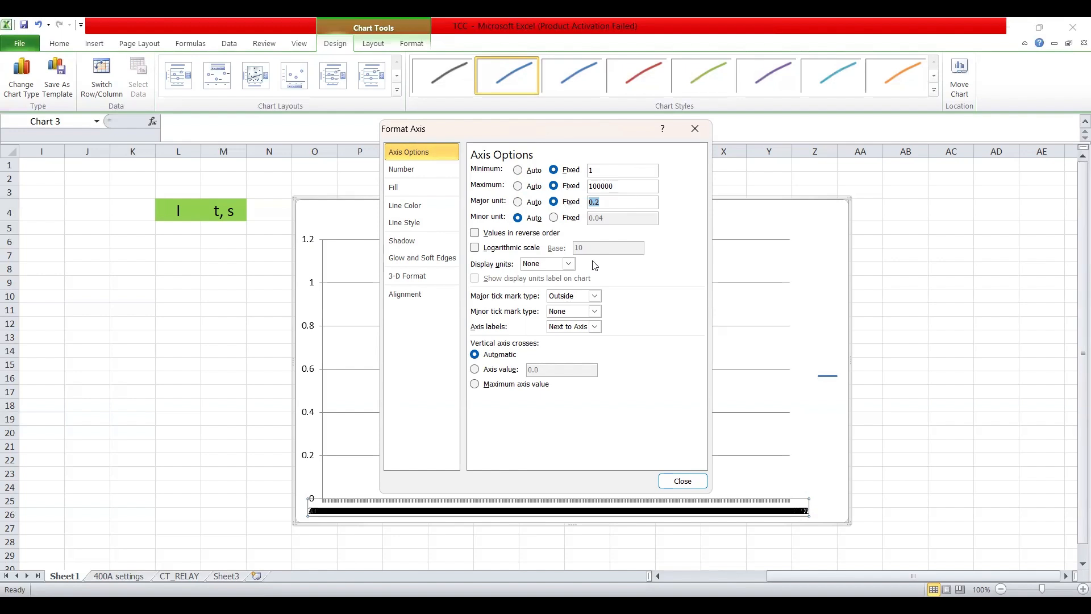
{"action": "type", "text": "10"}
{"action": "left_click", "coordinate": [553, 218]}
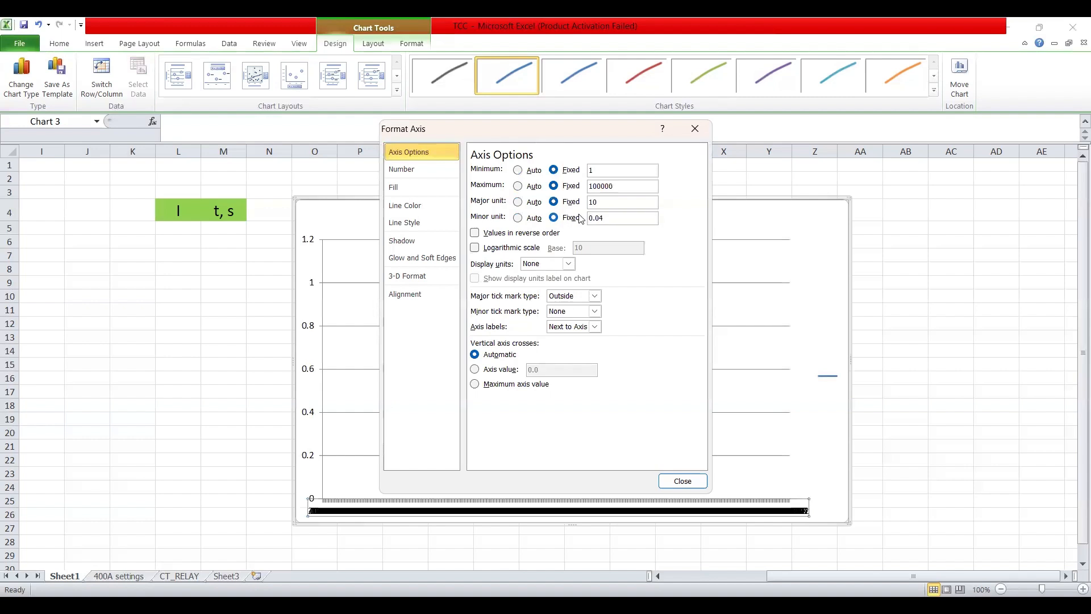
{"action": "double_click", "coordinate": [610, 217]}
{"action": "type", "text": "10"}
{"action": "left_click", "coordinate": [497, 249]}
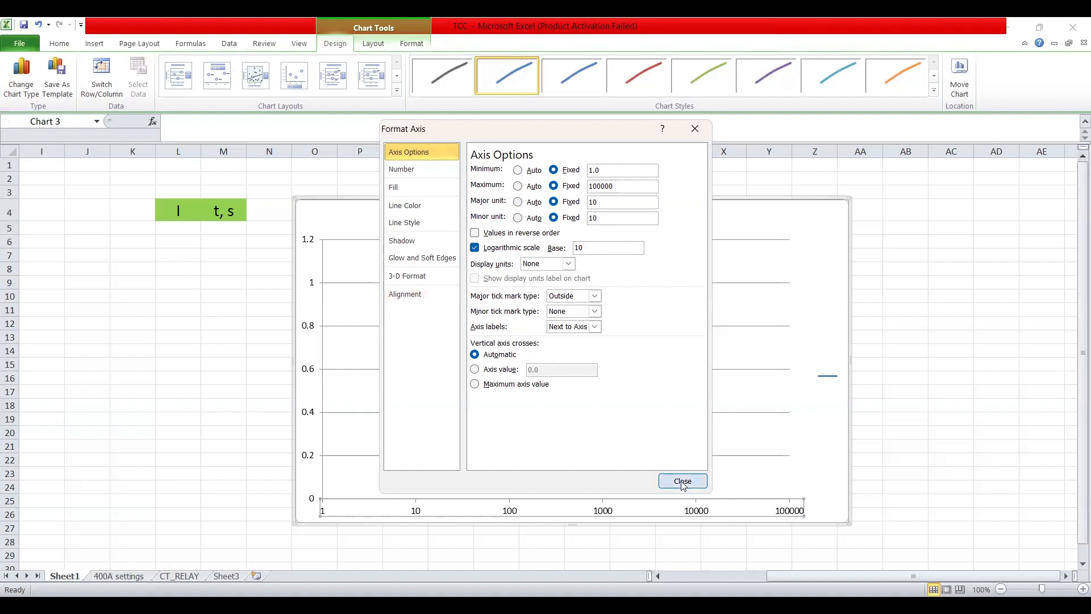
{"action": "left_click", "coordinate": [951, 433]}
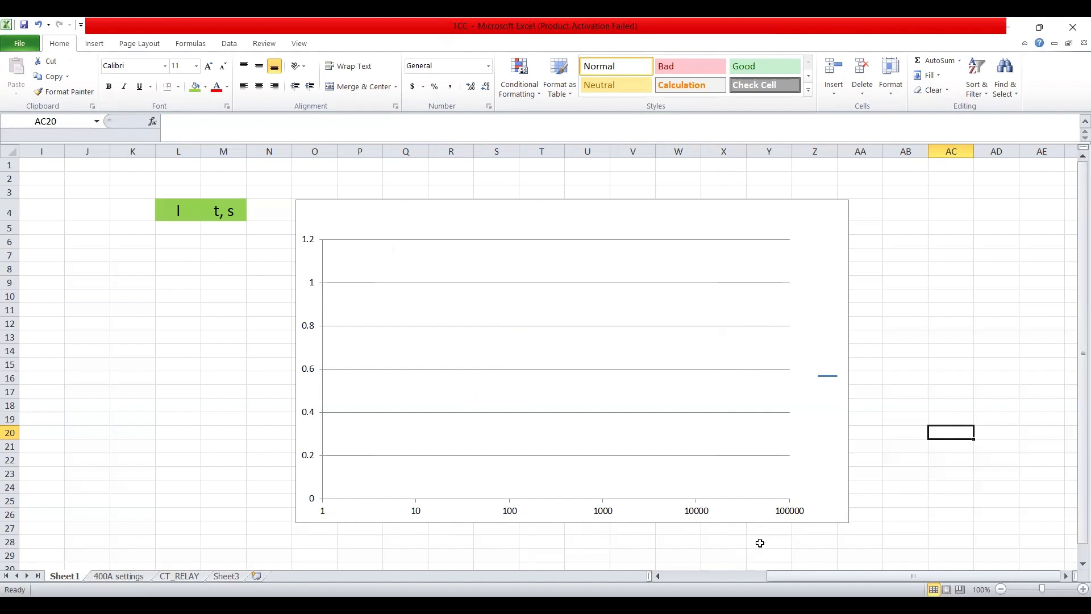
Select the chart's horizontal axis, now labelled 1, 10, 100 up to 100000
{"action": "left_click", "coordinate": [608, 513]}
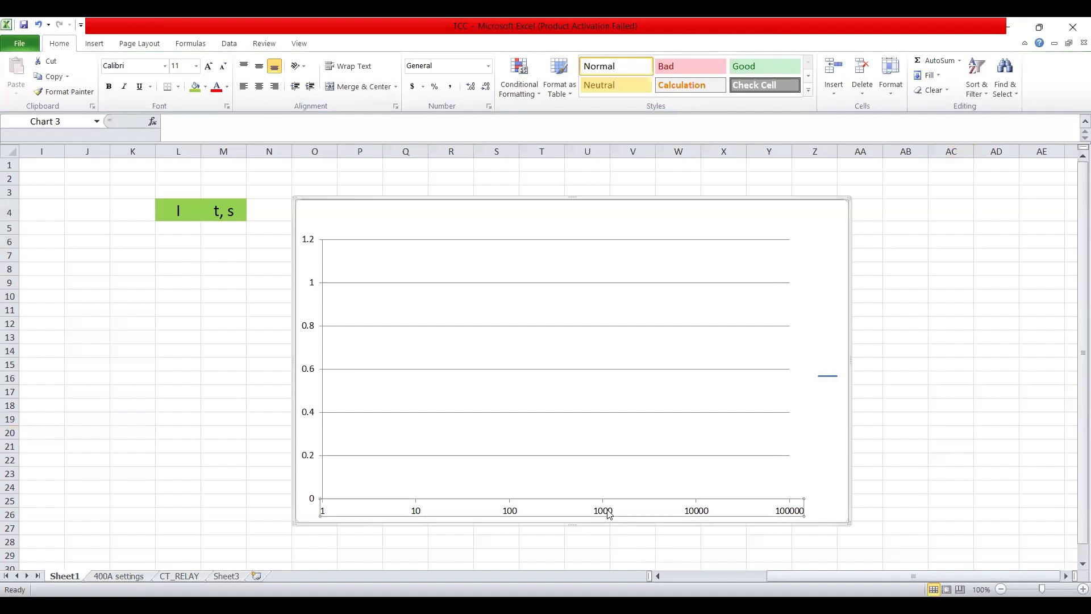
Fix the vertical axis minimum at 0.01 and maximum at 1000
{"action": "left_click", "coordinate": [312, 328]}
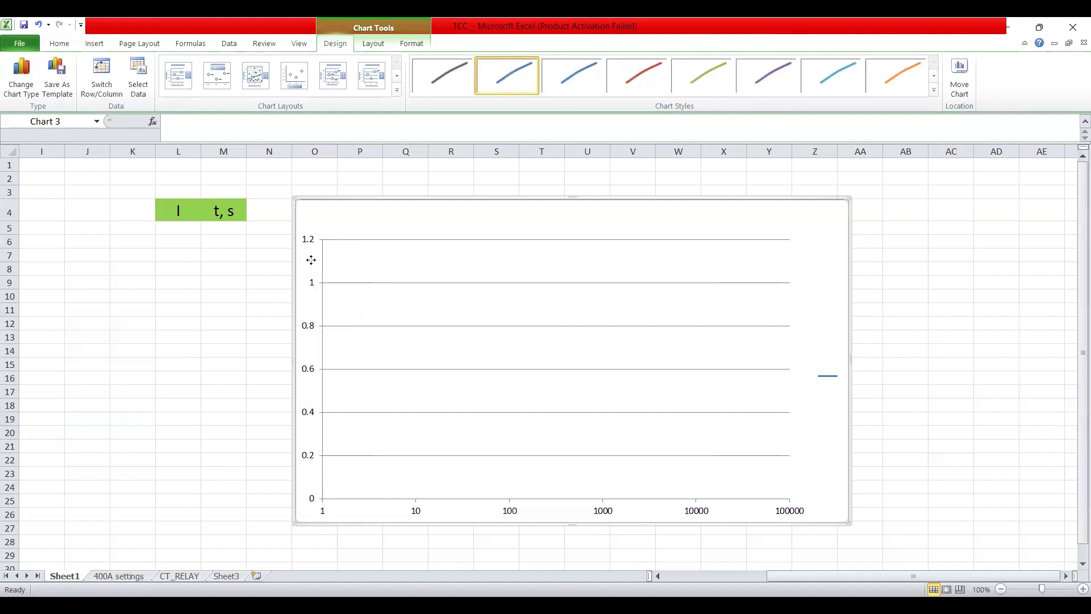
{"action": "right_click", "coordinate": [311, 259]}
{"action": "left_click", "coordinate": [309, 243]}
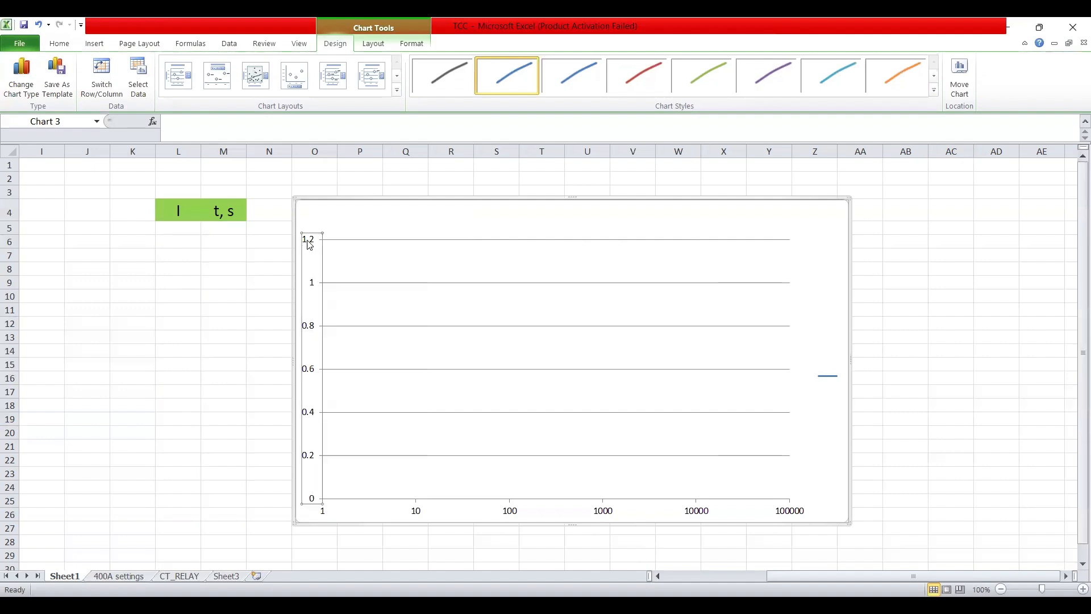
{"action": "right_click", "coordinate": [310, 245]}
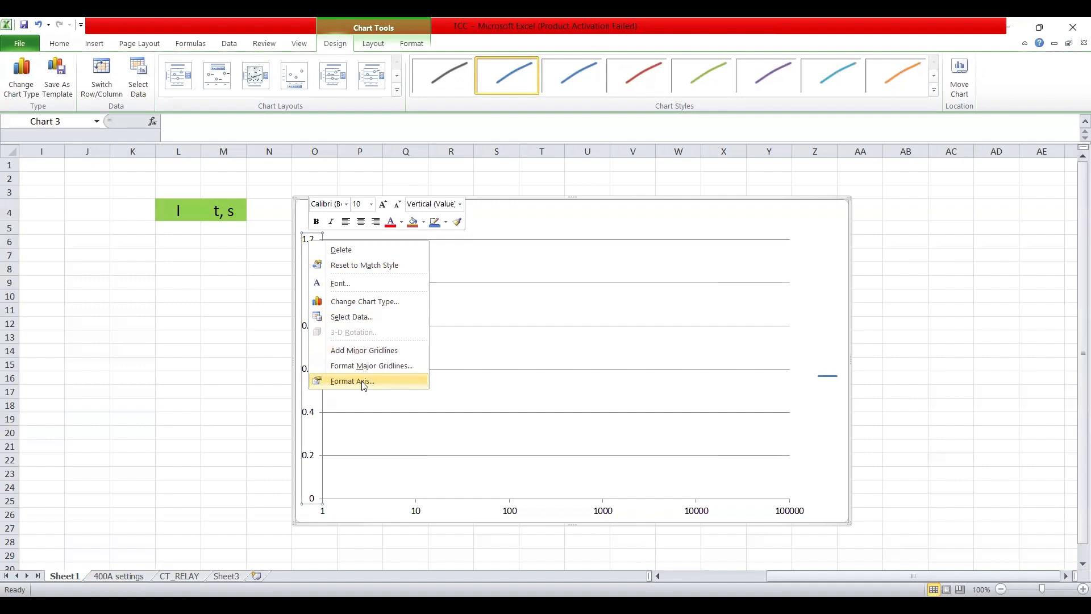
{"action": "left_click", "coordinate": [364, 382]}
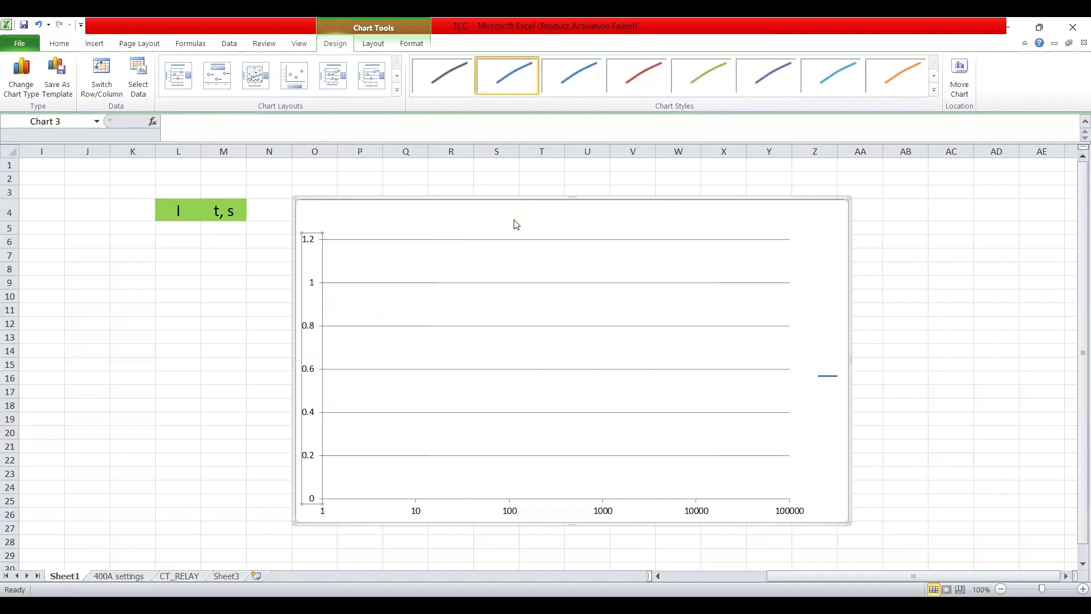
{"action": "left_click", "coordinate": [554, 171]}
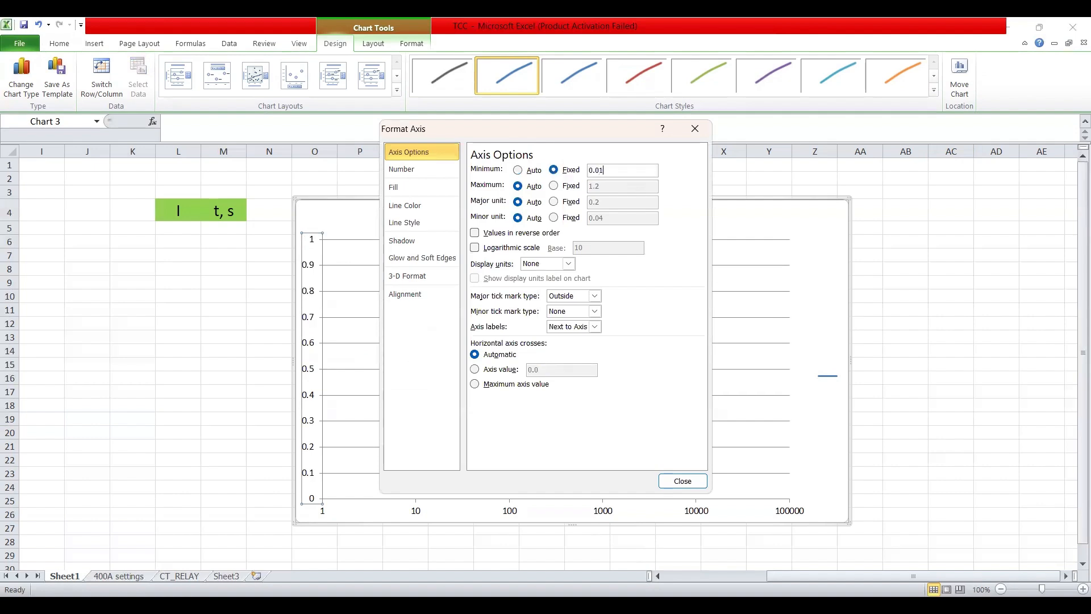
{"action": "left_click", "coordinate": [555, 186]}
{"action": "double_click", "coordinate": [604, 189]}
{"action": "type", "text": "1000"}
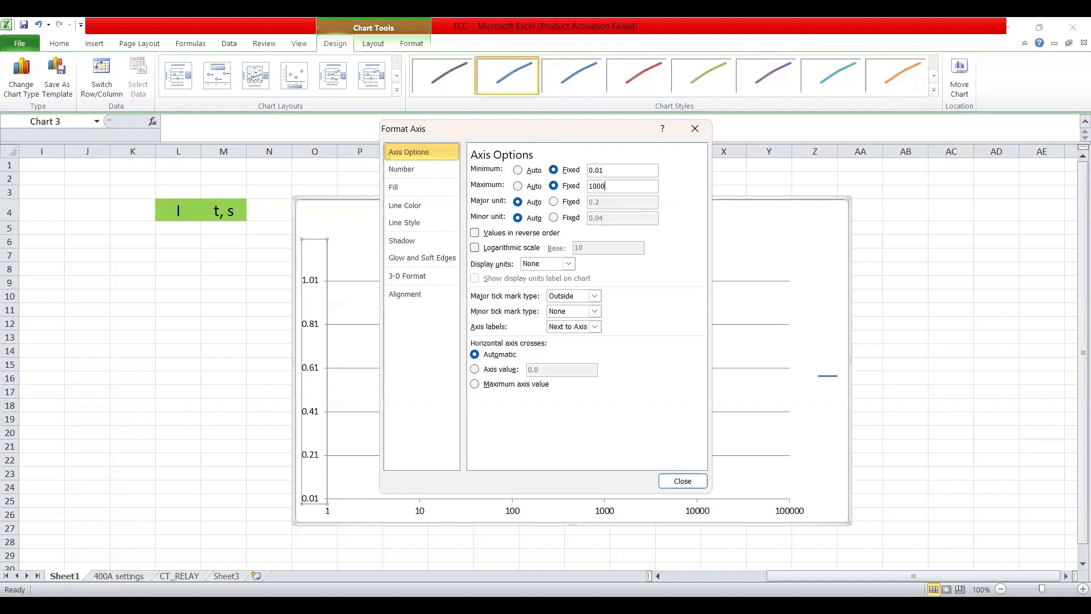
Set the vertical axis major and minor units to 10 and make it logarithmic
{"action": "left_click", "coordinate": [569, 203]}
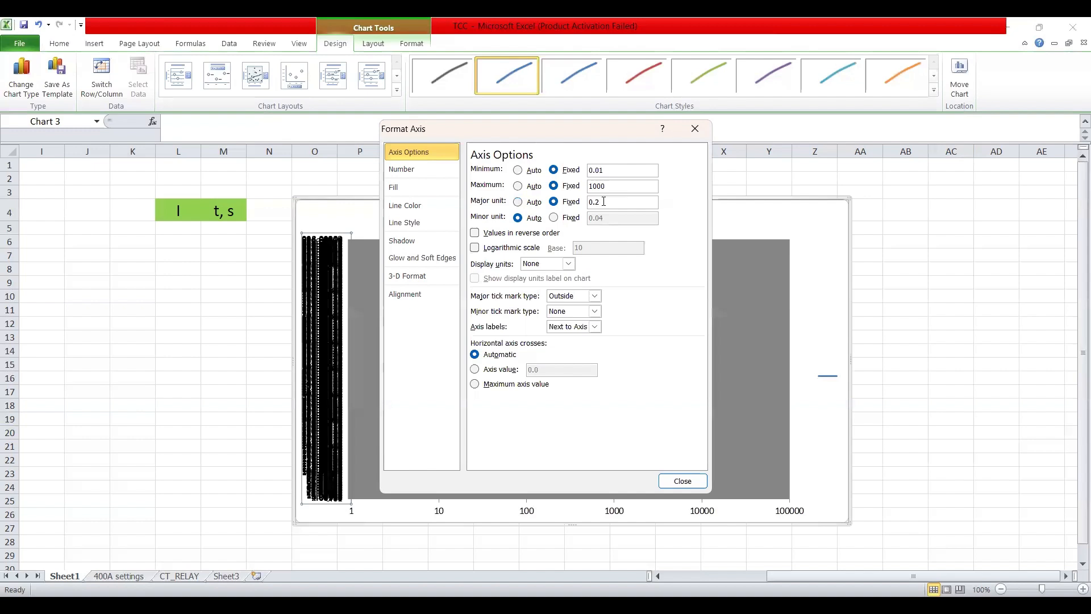
{"action": "left_click_drag", "start_coordinate": [606, 200], "coordinate": [589, 203]}
{"action": "type", "text": "10"}
{"action": "left_click", "coordinate": [575, 221]}
{"action": "left_click_drag", "start_coordinate": [604, 218], "coordinate": [586, 220]}
{"action": "type", "text": "10"}
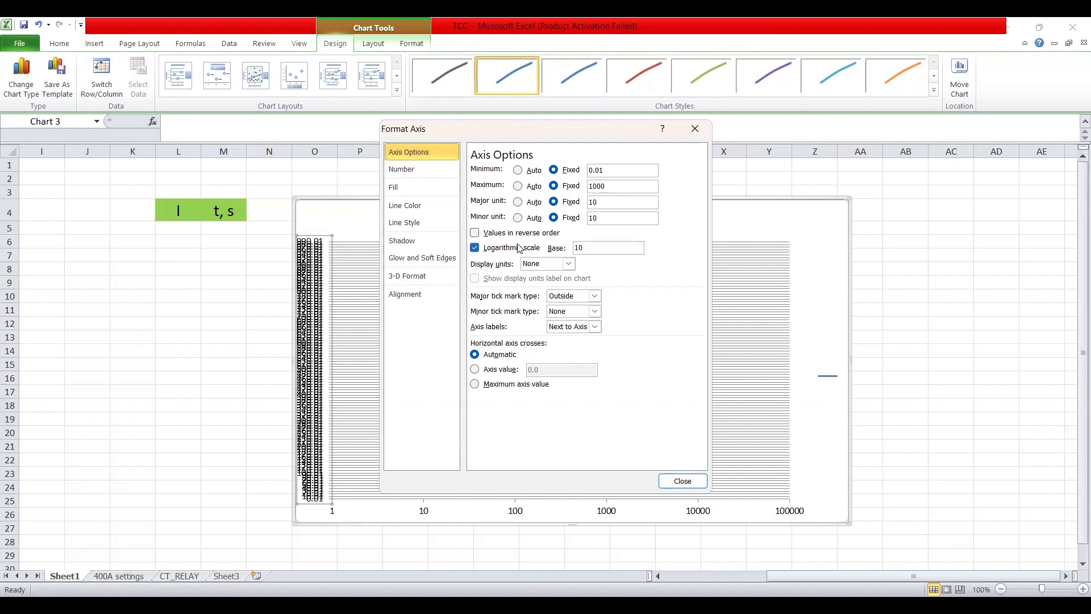
{"action": "left_click", "coordinate": [499, 248]}
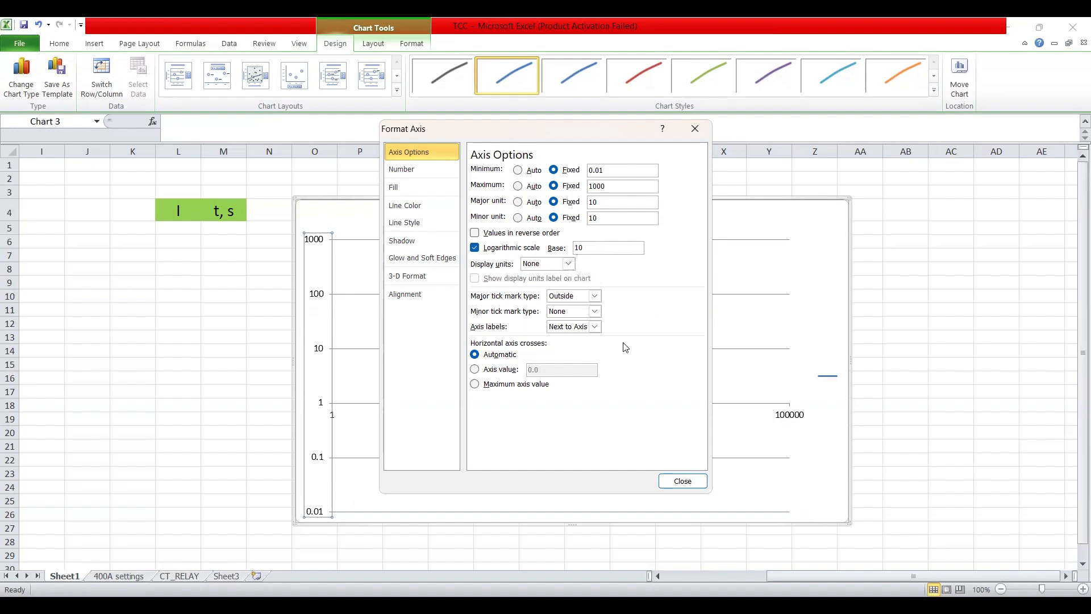
{"action": "left_click", "coordinate": [683, 481]}
Set the horizontal axis labels to Low so 1–100000 runs along the chart bottom
{"action": "left_click", "coordinate": [181, 345]}
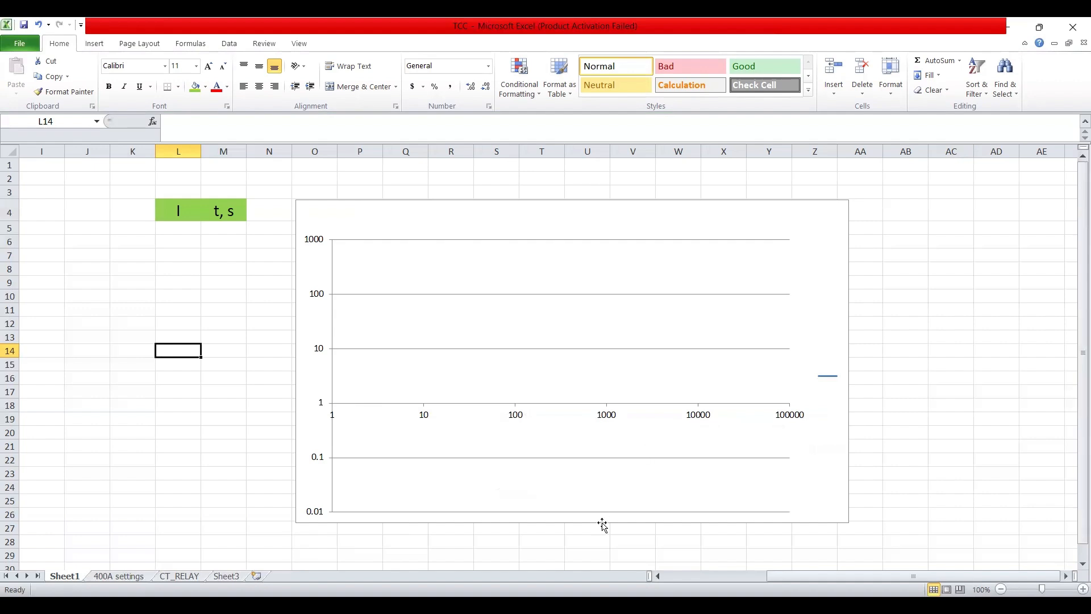
{"action": "left_click", "coordinate": [611, 416]}
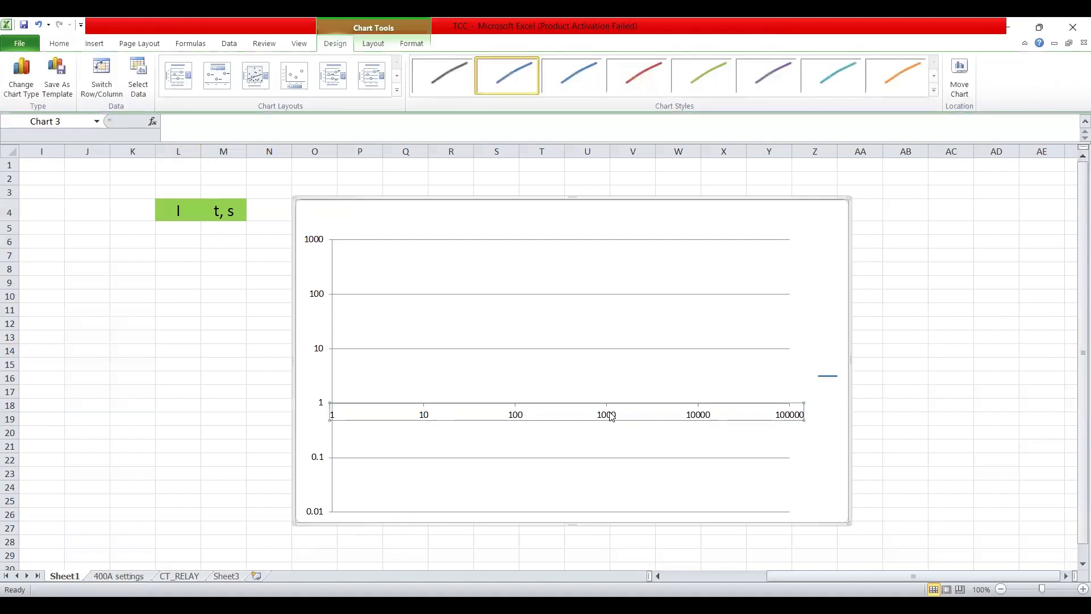
{"action": "right_click", "coordinate": [610, 416]}
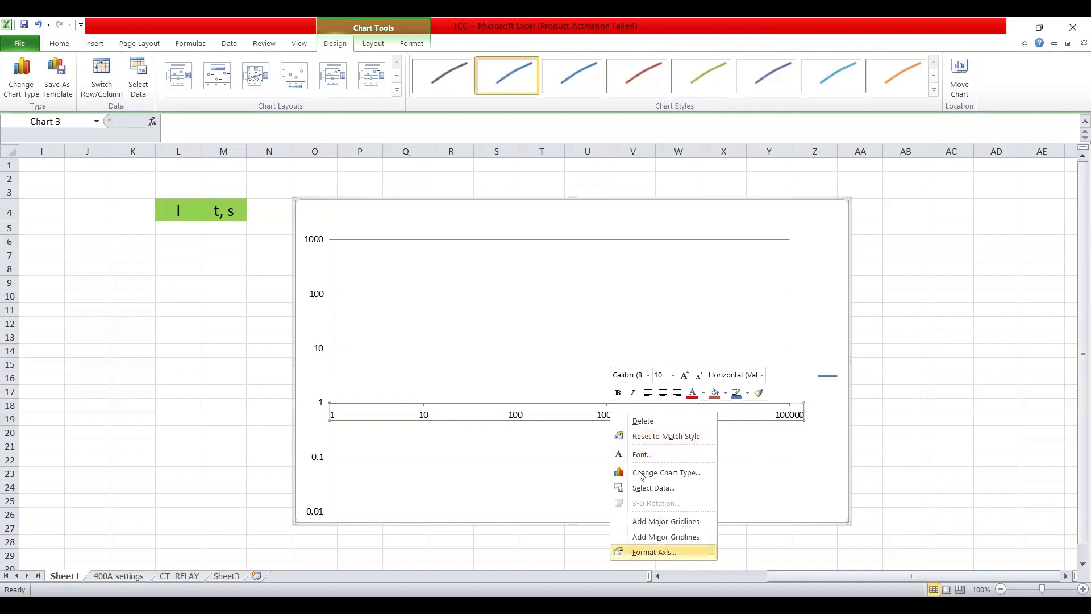
{"action": "key", "text": "Return"}
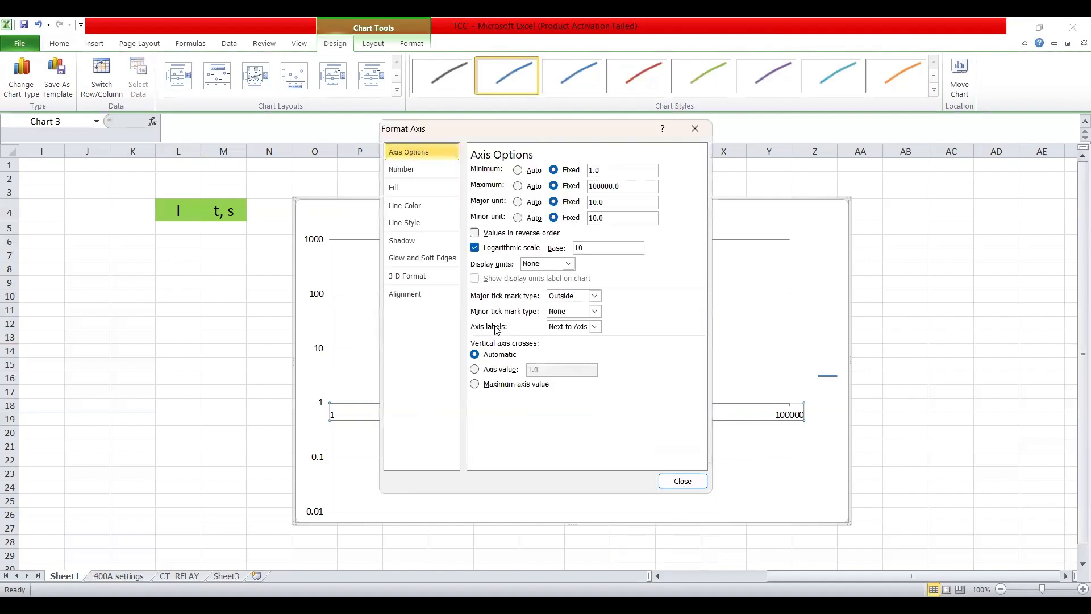
{"action": "left_click", "coordinate": [595, 327]}
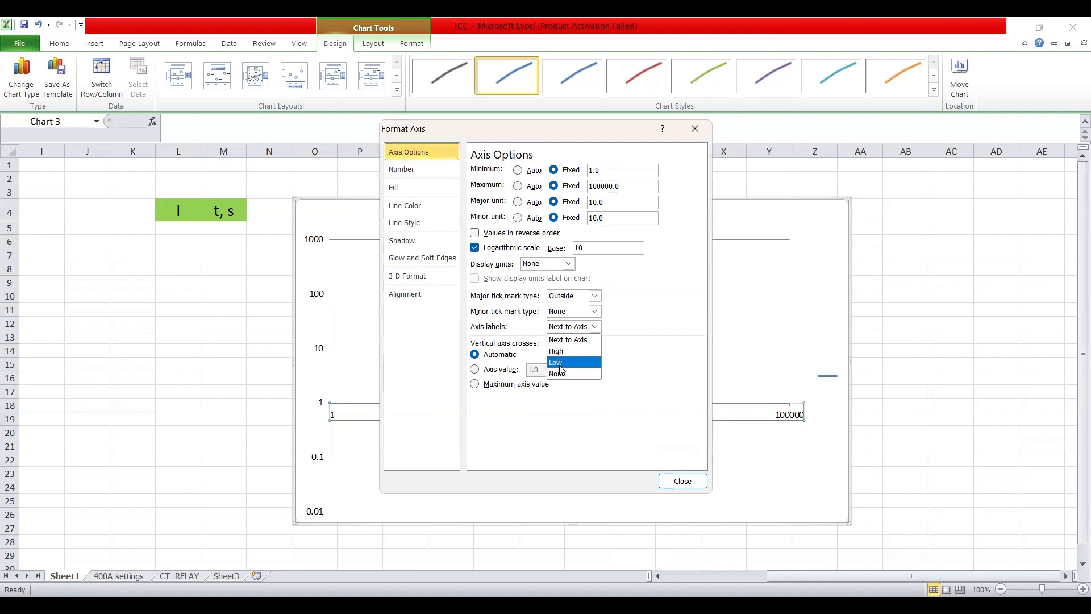
{"action": "left_click", "coordinate": [682, 481]}
{"action": "left_click", "coordinate": [682, 481]}
{"action": "left_click", "coordinate": [950, 405]}
{"action": "left_click", "coordinate": [320, 294]}
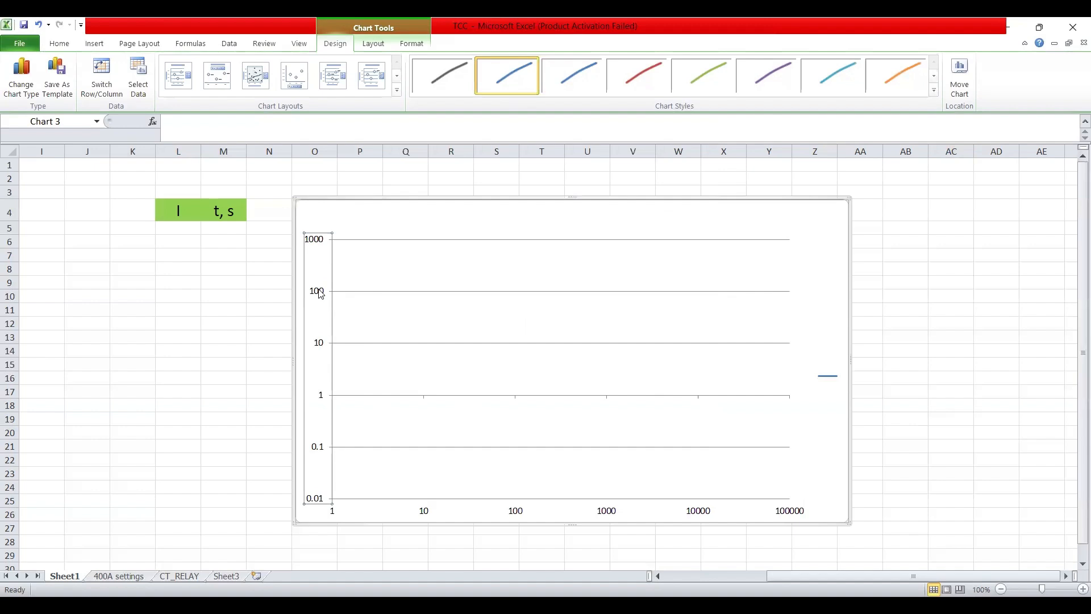
Move the vertical time axis labels to the Low position
{"action": "right_click", "coordinate": [320, 293]}
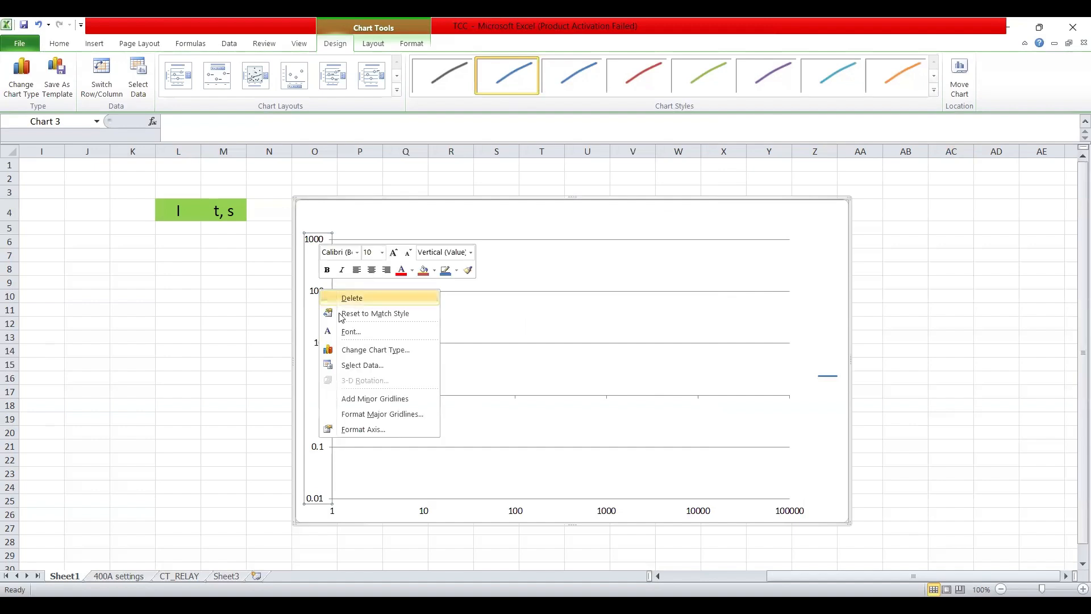
{"action": "left_click", "coordinate": [365, 428]}
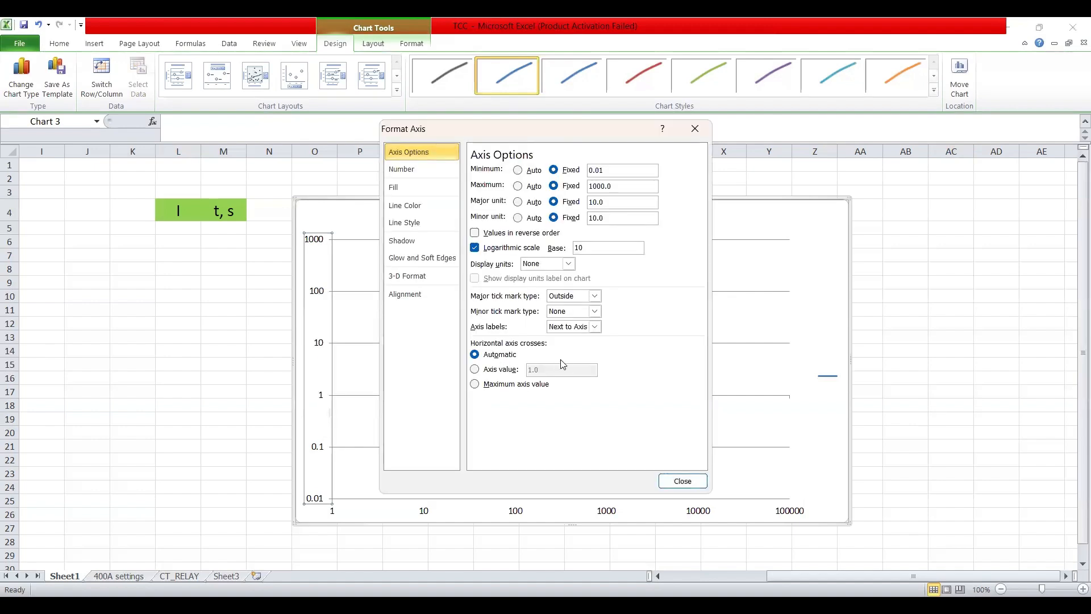
{"action": "left_click", "coordinate": [594, 327]}
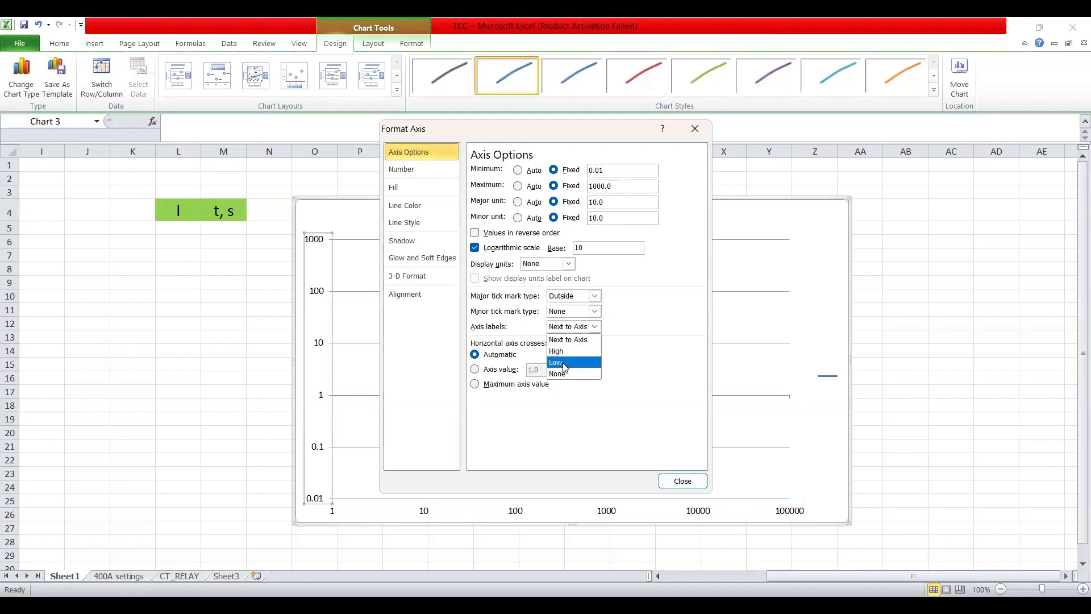
{"action": "left_click", "coordinate": [564, 362]}
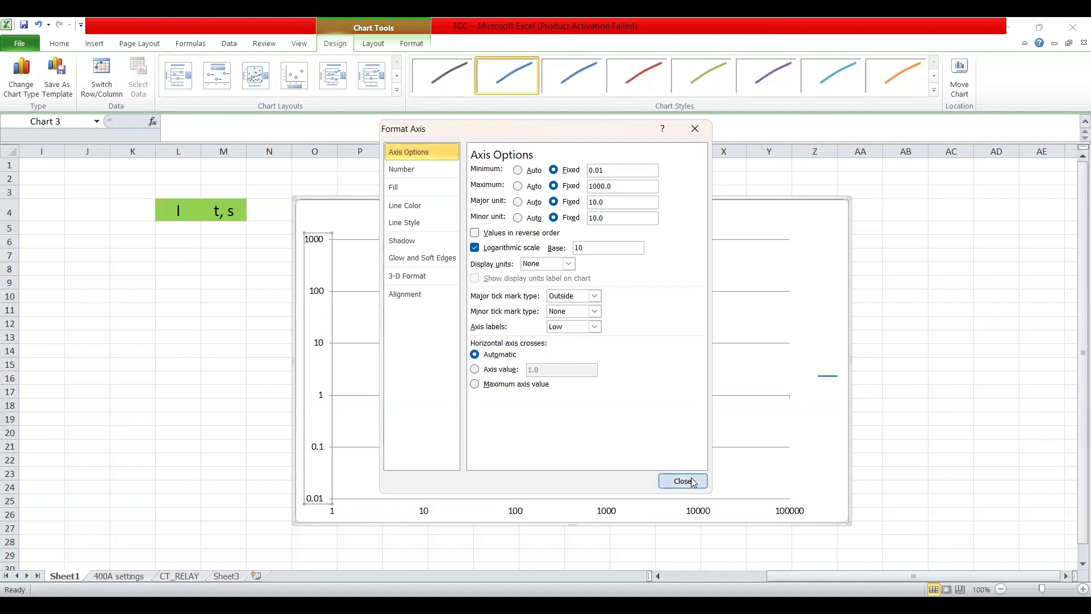
{"action": "left_click", "coordinate": [687, 481]}
{"action": "left_click", "coordinate": [210, 378]}
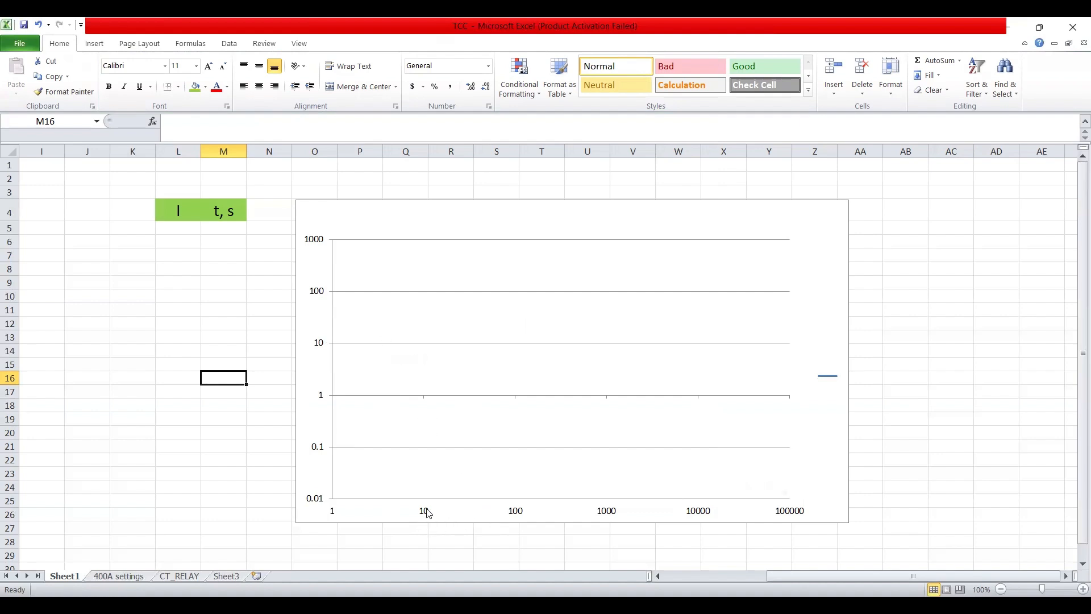
{"action": "left_click", "coordinate": [428, 513]}
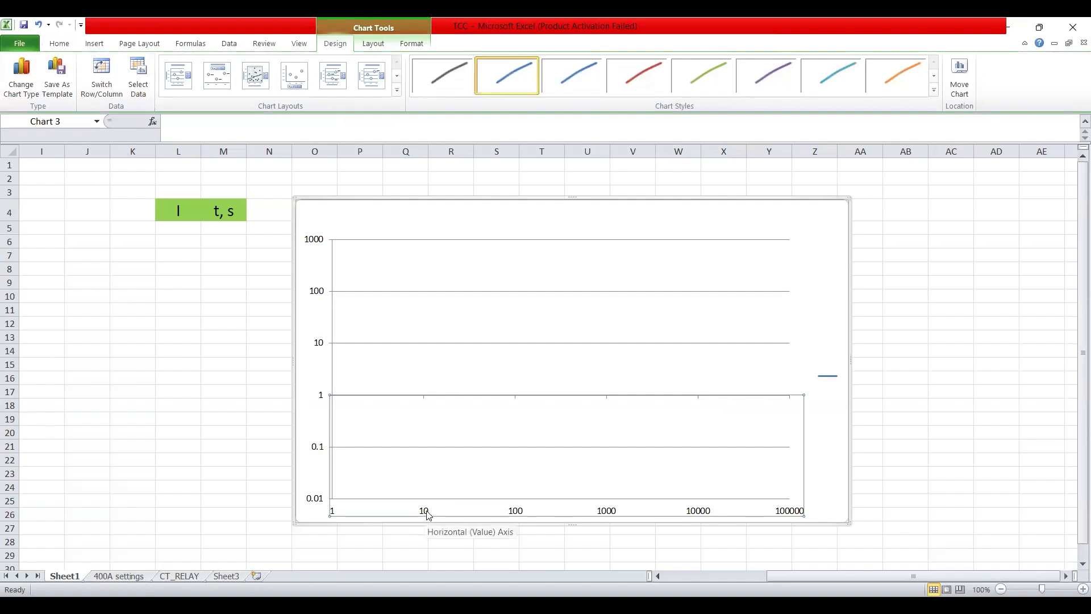
Add major and minor gridlines to the horizontal current axis
{"action": "right_click", "coordinate": [428, 515]}
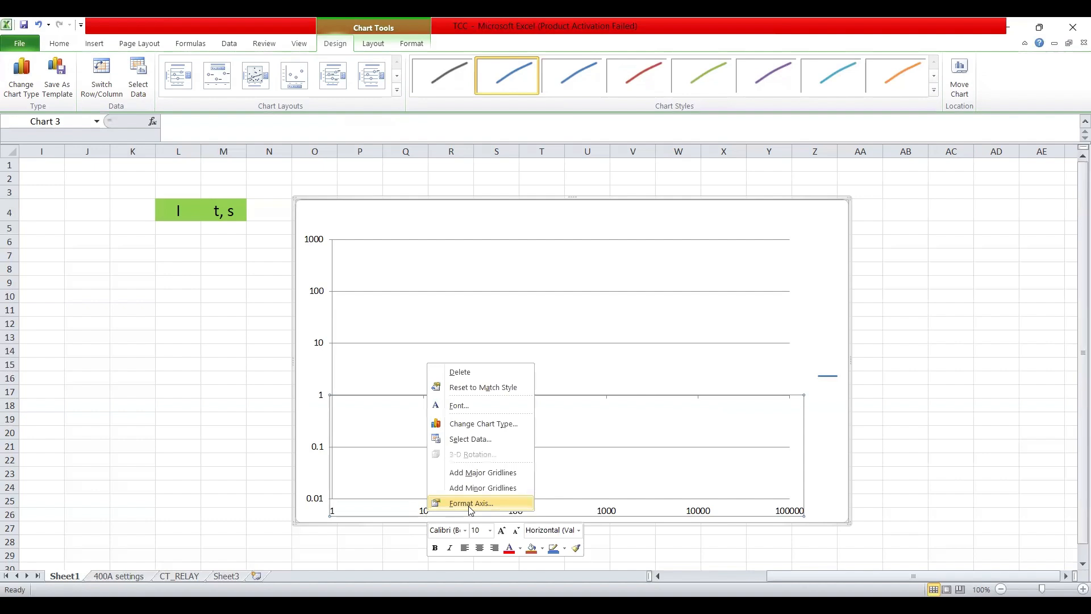
{"action": "left_click", "coordinate": [476, 475]}
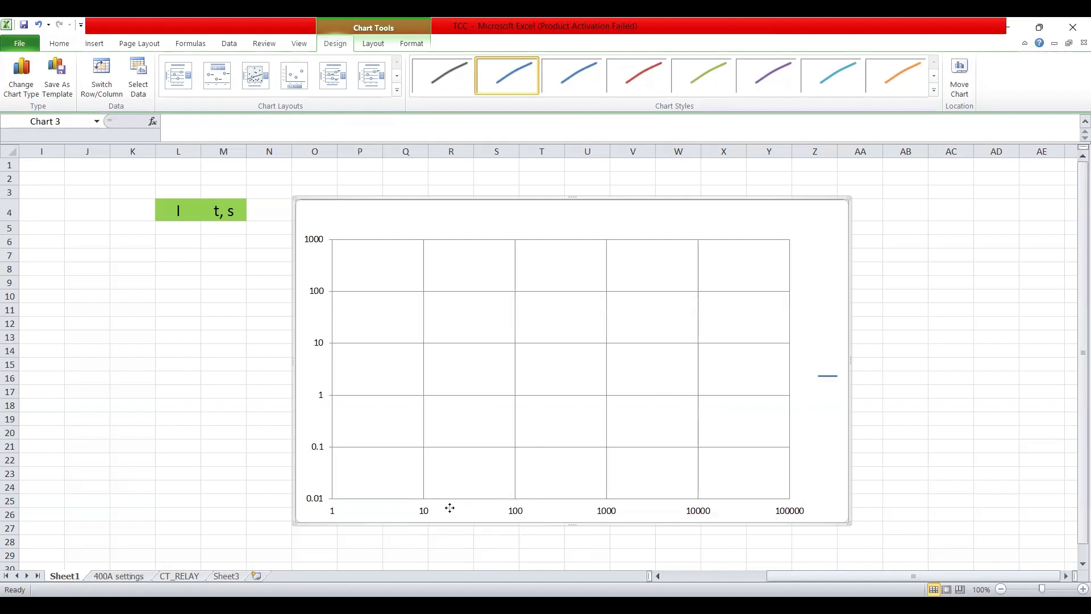
{"action": "right_click", "coordinate": [450, 507]}
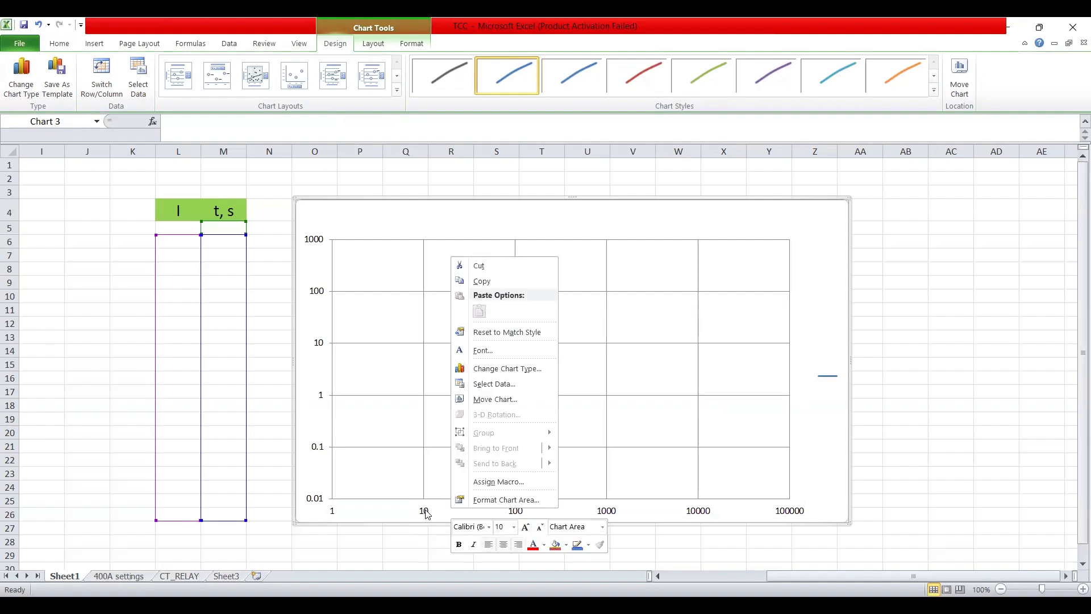
{"action": "left_click", "coordinate": [427, 513]}
{"action": "right_click", "coordinate": [426, 513]}
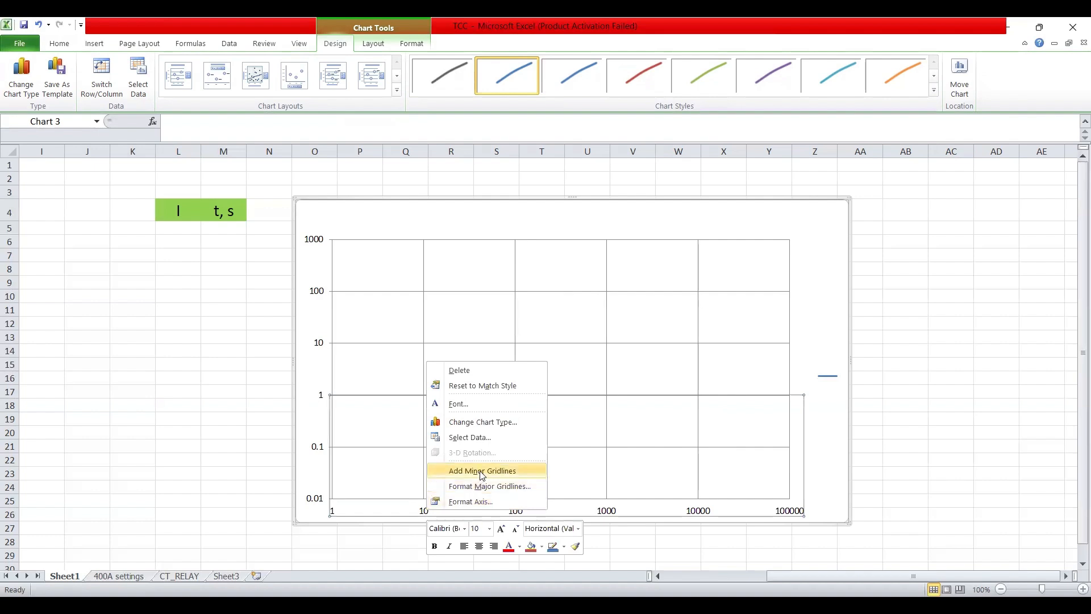
{"action": "left_click", "coordinate": [481, 471]}
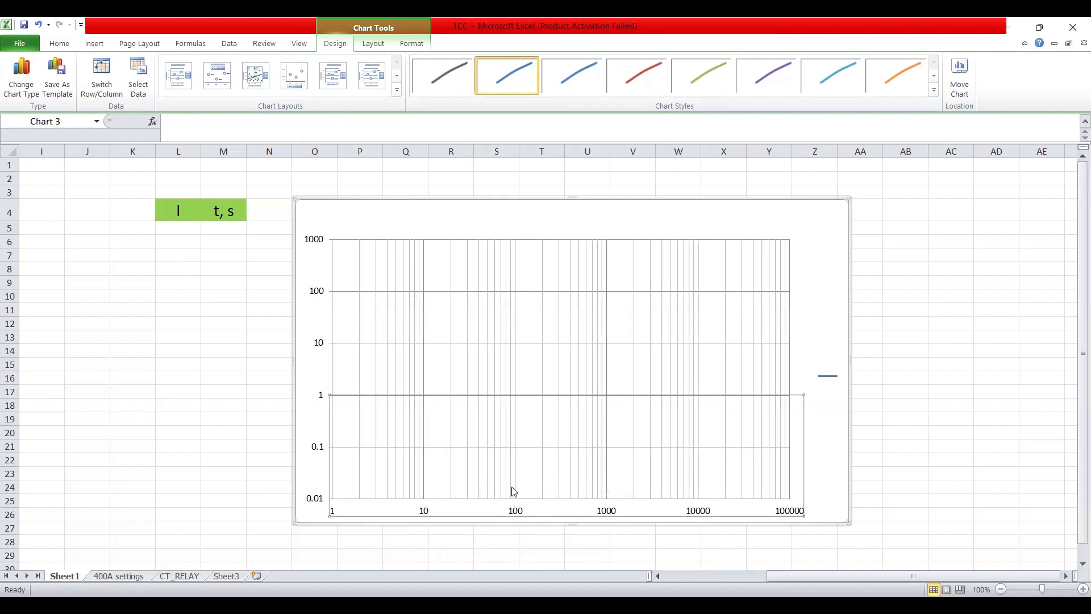
{"action": "right_click", "coordinate": [427, 513]}
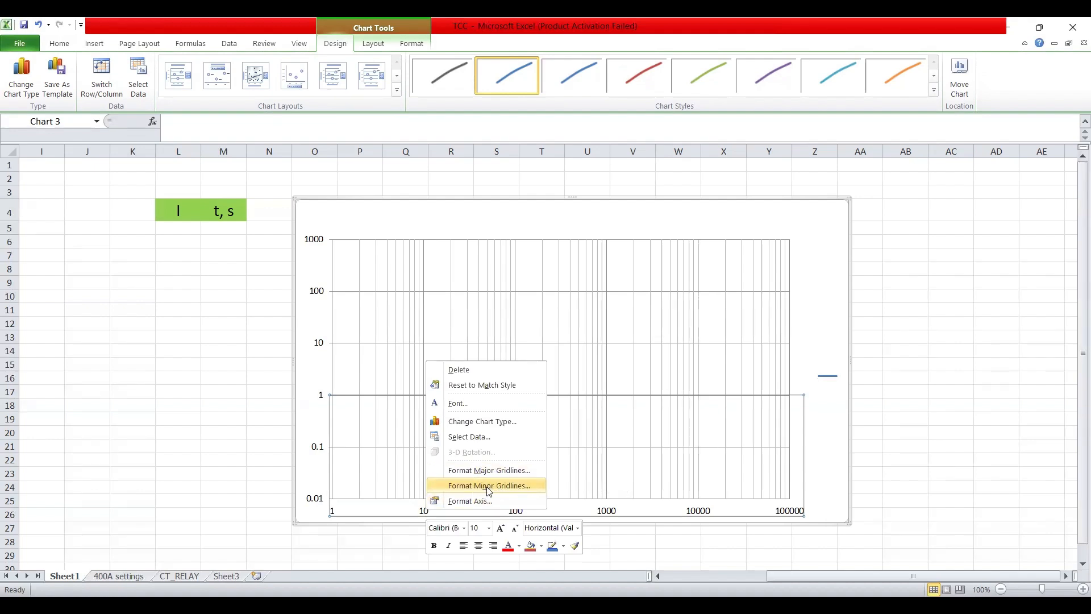
Make the vertical minor gridlines a solid line at about 15% transparency
{"action": "left_click", "coordinate": [488, 489]}
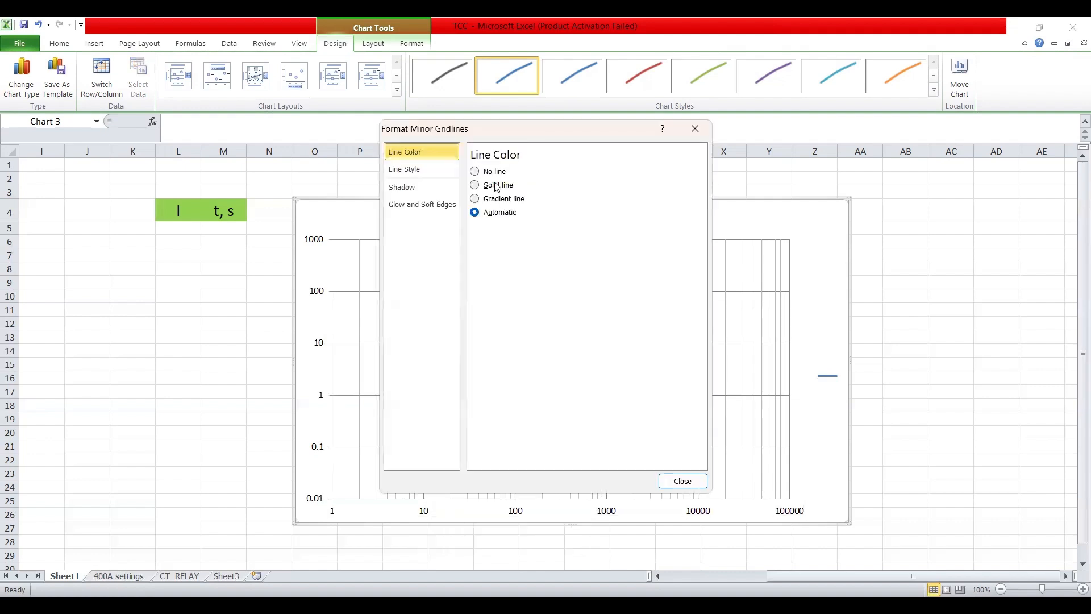
{"action": "left_click", "coordinate": [496, 187]}
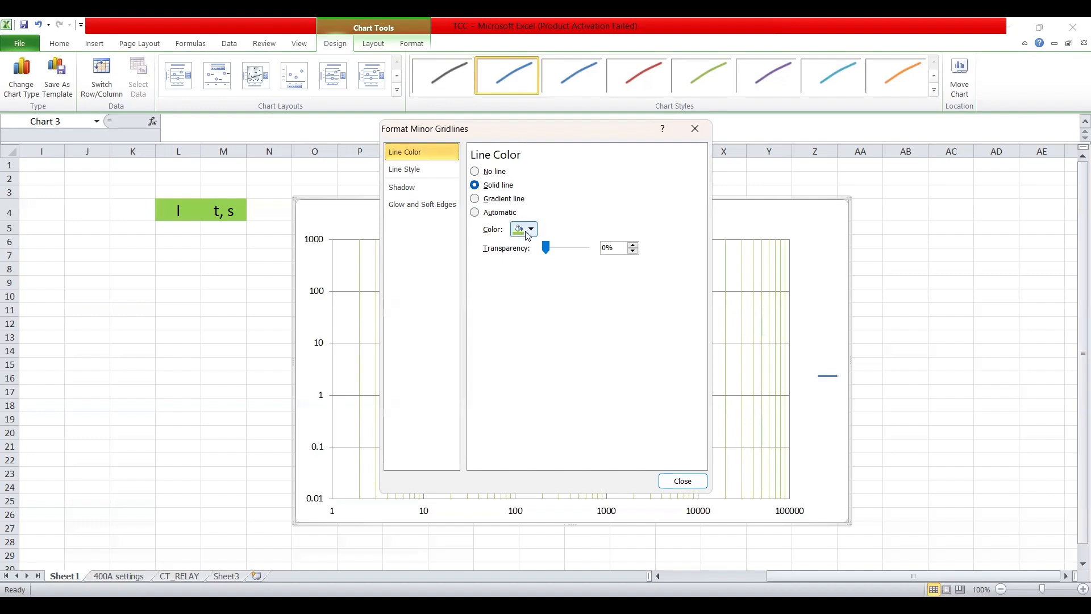
{"action": "left_click_drag", "start_coordinate": [549, 249], "coordinate": [555, 250]}
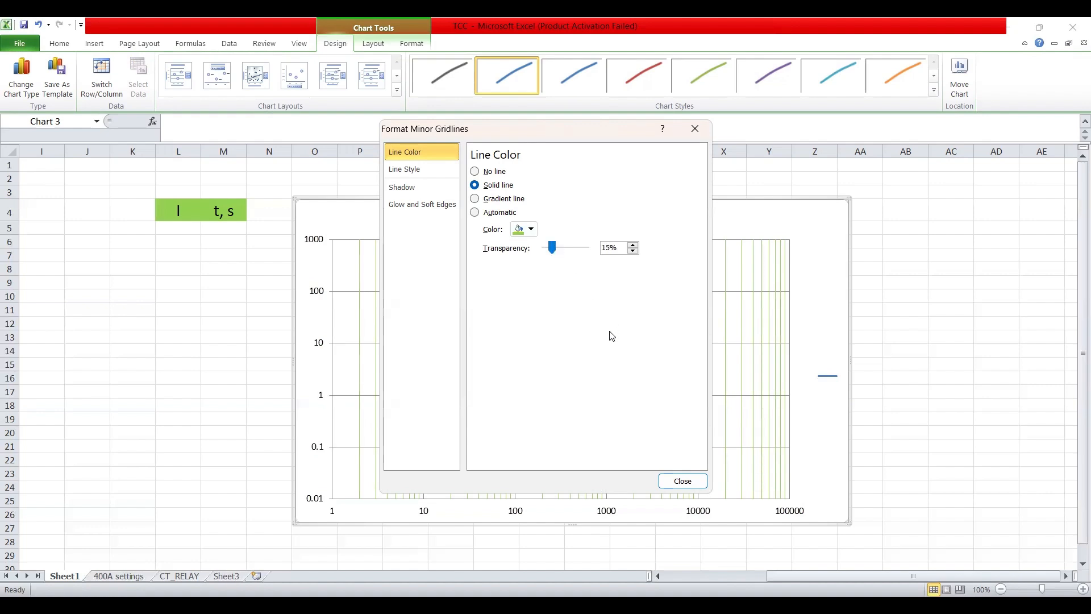
{"action": "left_click", "coordinate": [682, 481]}
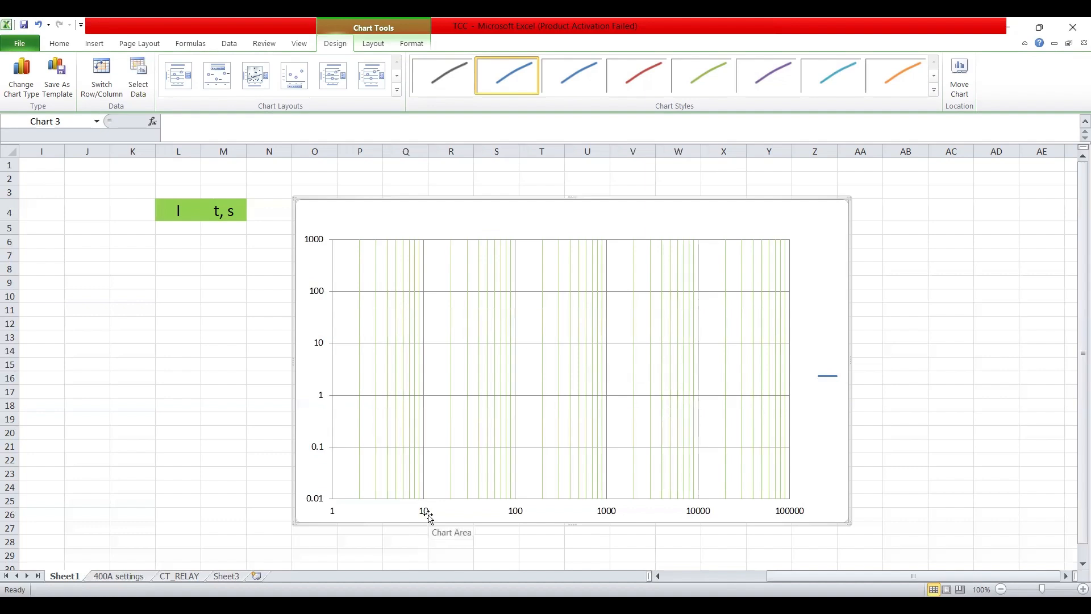
{"action": "left_click", "coordinate": [319, 244]}
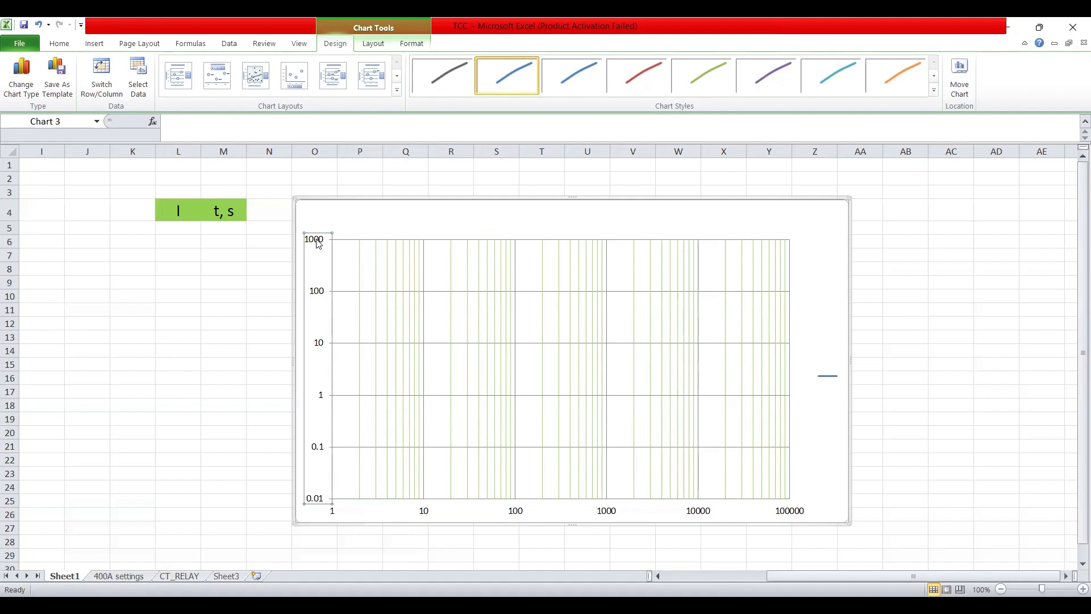
{"action": "right_click", "coordinate": [319, 244]}
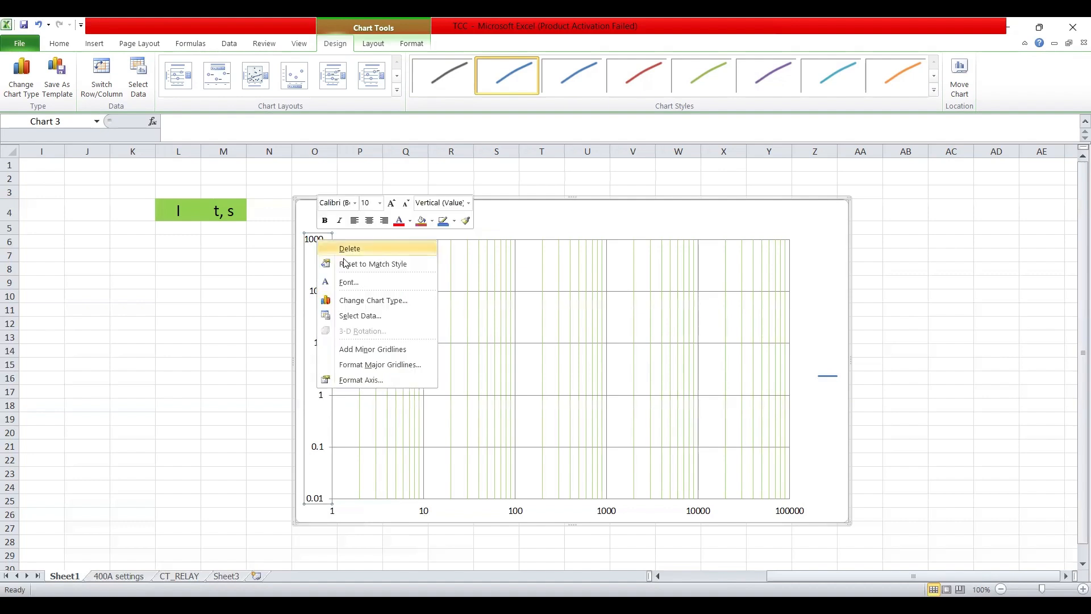
Add minor gridlines to the vertical time axis
{"action": "left_click", "coordinate": [361, 351]}
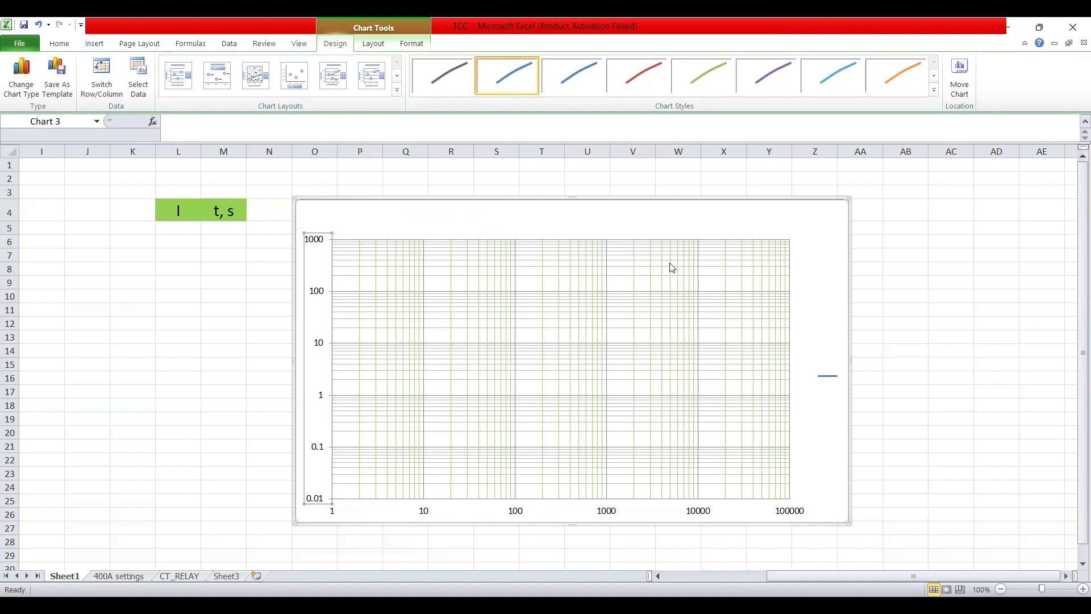
{"action": "right_click", "coordinate": [317, 271]}
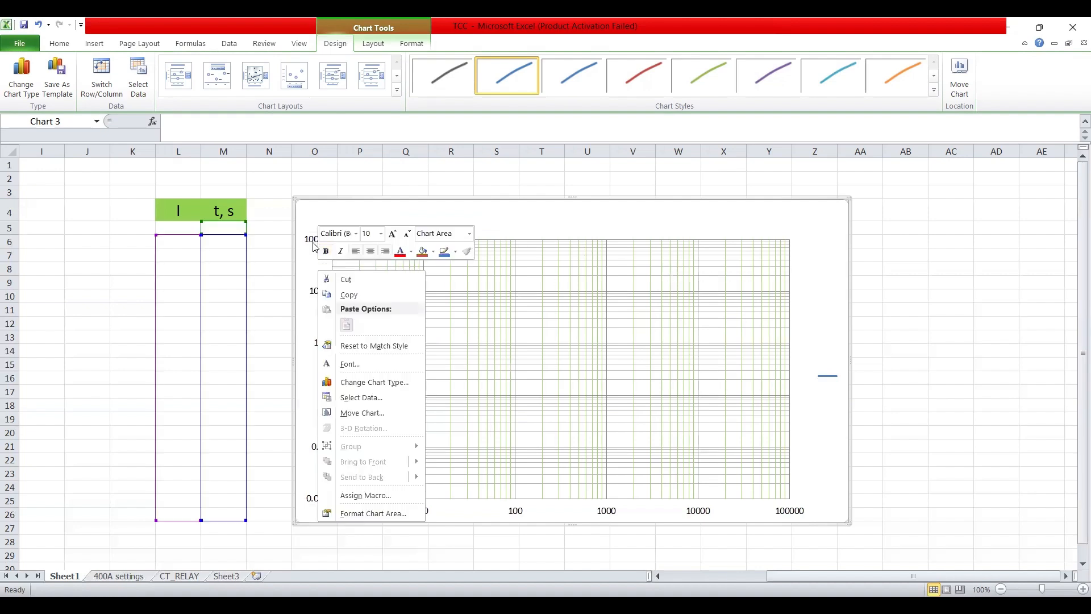
{"action": "left_click", "coordinate": [316, 245]}
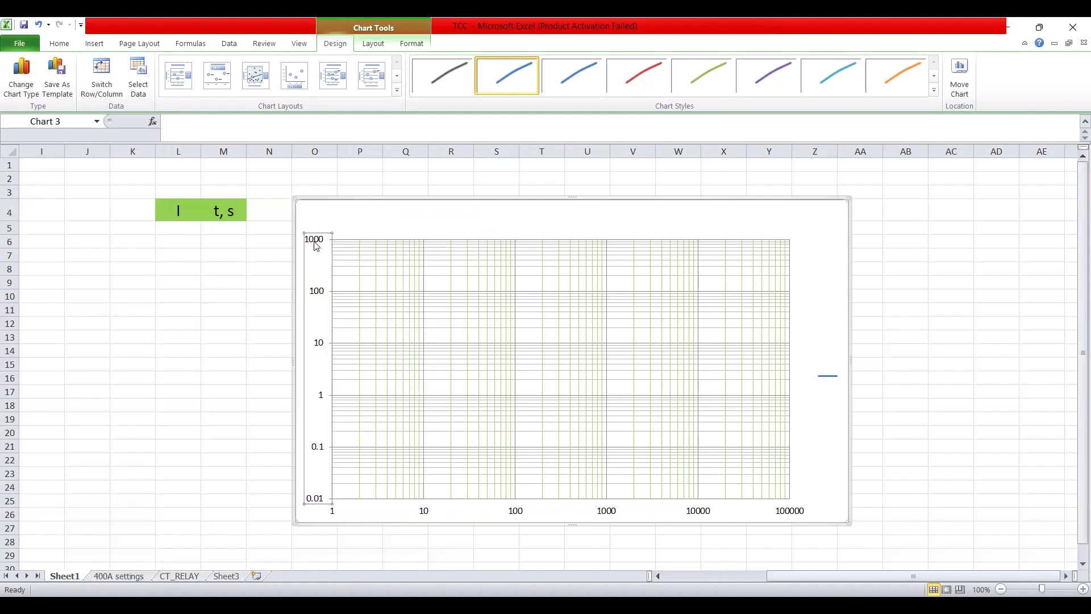
{"action": "right_click", "coordinate": [317, 245]}
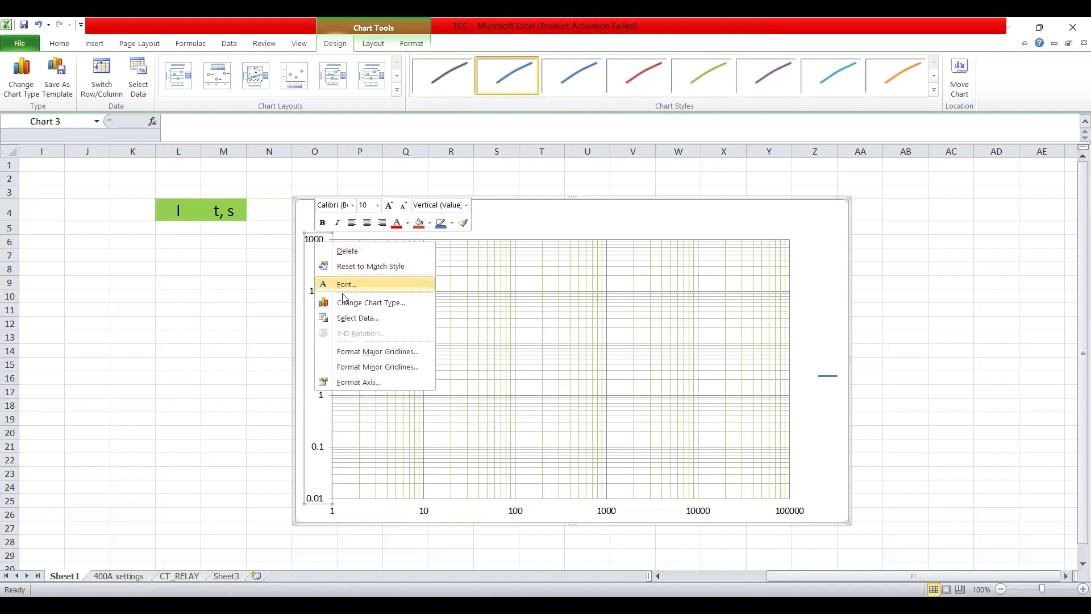
Make the horizontal minor gridlines a solid line with slight transparency
{"action": "left_click", "coordinate": [364, 368]}
{"action": "left_click", "coordinate": [501, 186]}
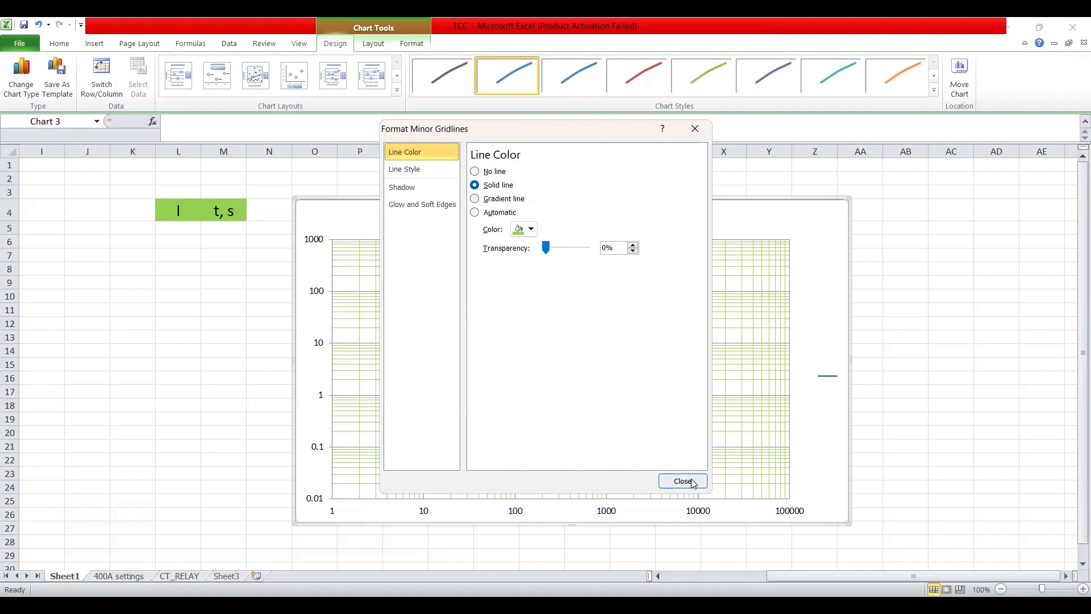
{"action": "left_click_drag", "start_coordinate": [545, 248], "coordinate": [554, 251]}
{"action": "left_click", "coordinate": [683, 481]}
{"action": "left_click", "coordinate": [913, 335]}
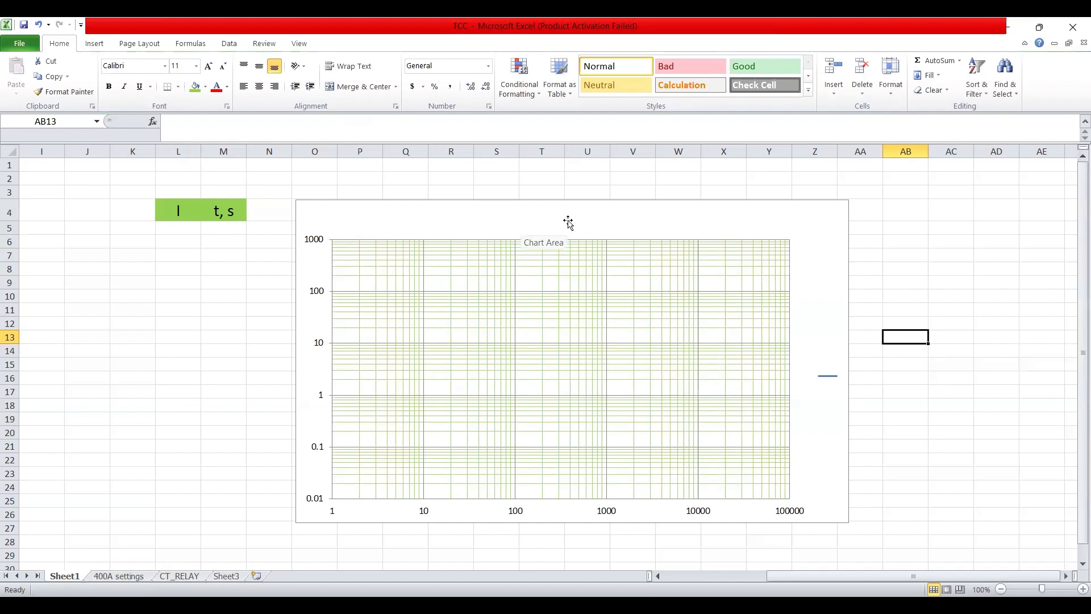
{"action": "left_click", "coordinate": [470, 224]}
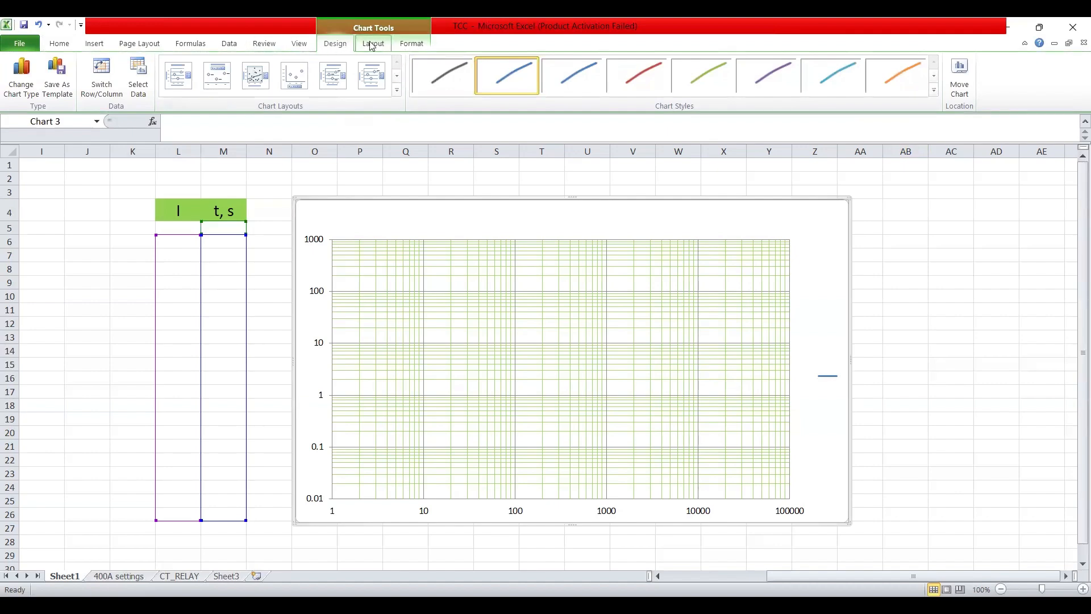
Enter 'TCC' as the chart title of the log-log chart
{"action": "left_click", "coordinate": [411, 44]}
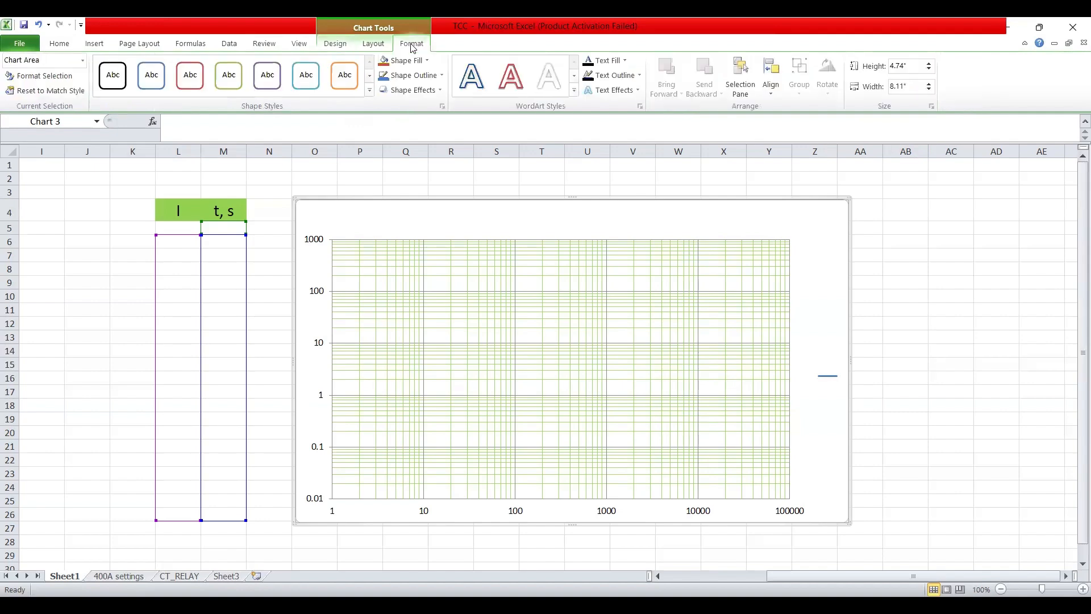
{"action": "left_click", "coordinate": [83, 64]}
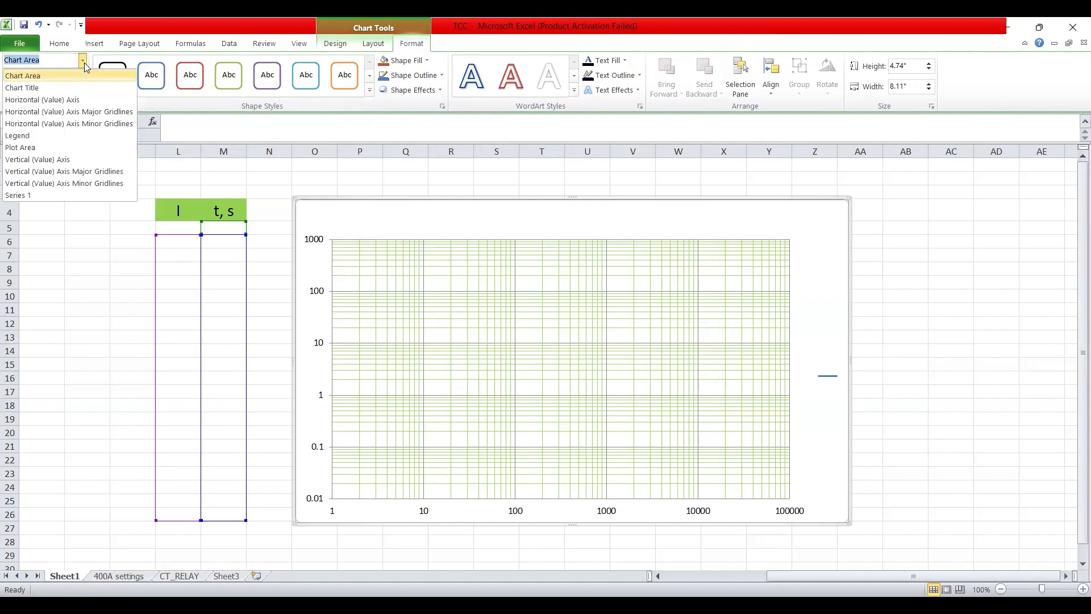
{"action": "left_click", "coordinate": [37, 89]}
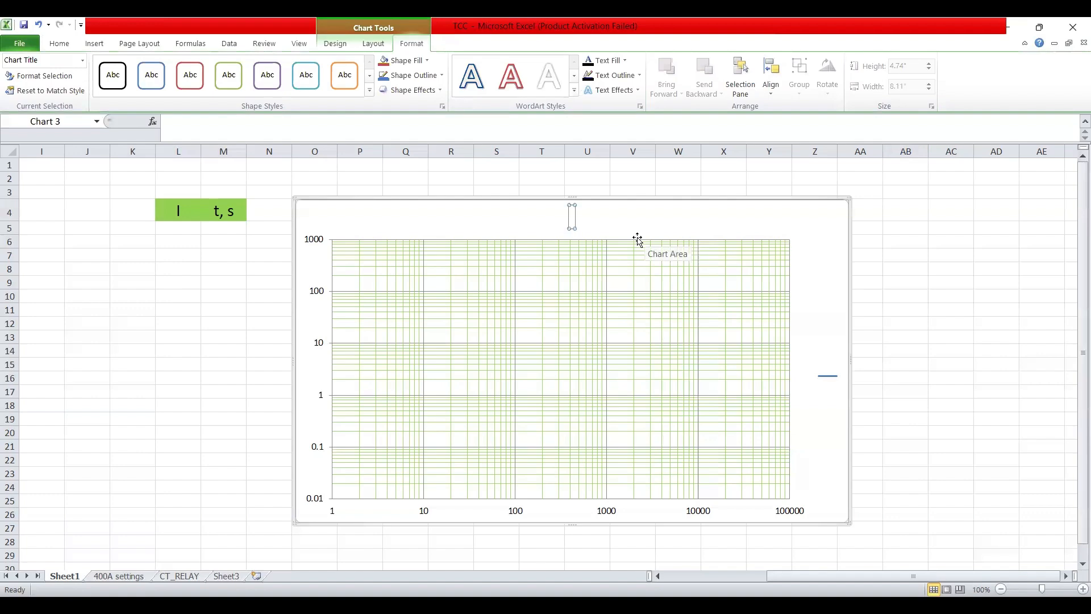
{"action": "type", "text": "TCC"}
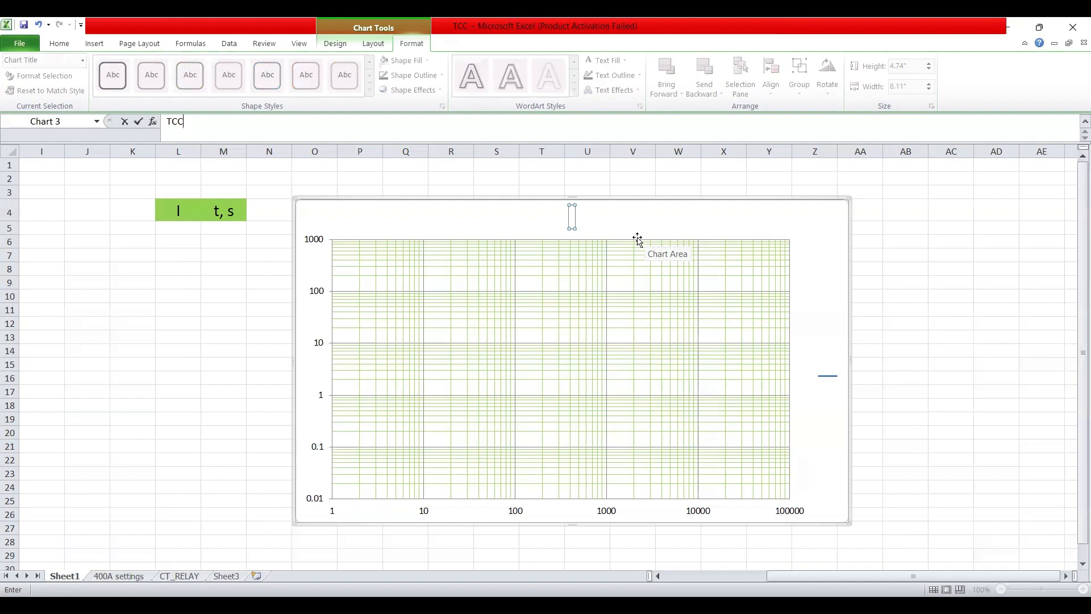
{"action": "key", "text": "Return"}
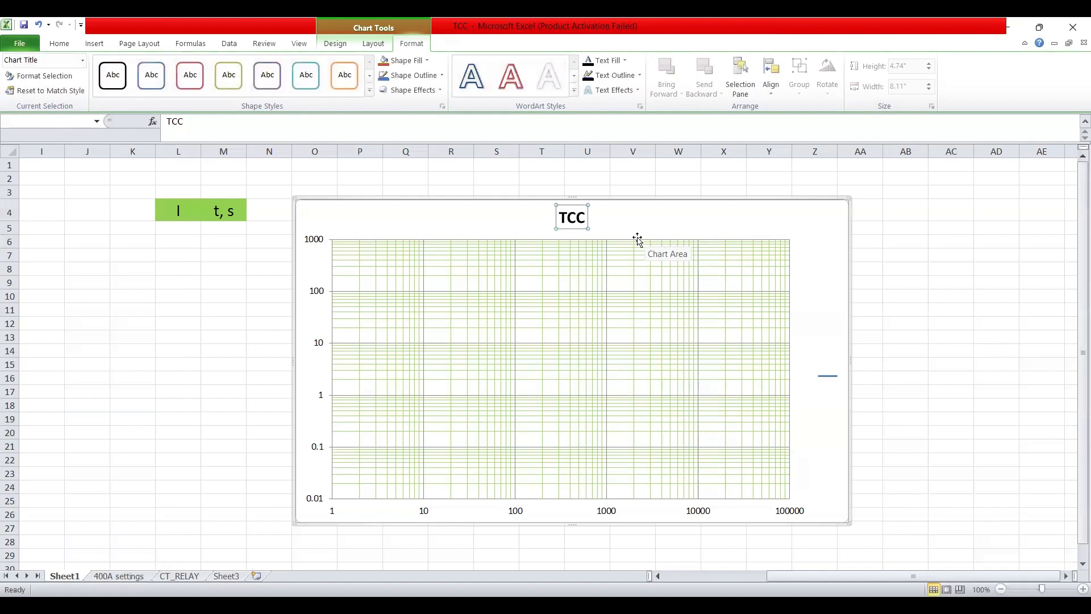
{"action": "left_click", "coordinate": [989, 258]}
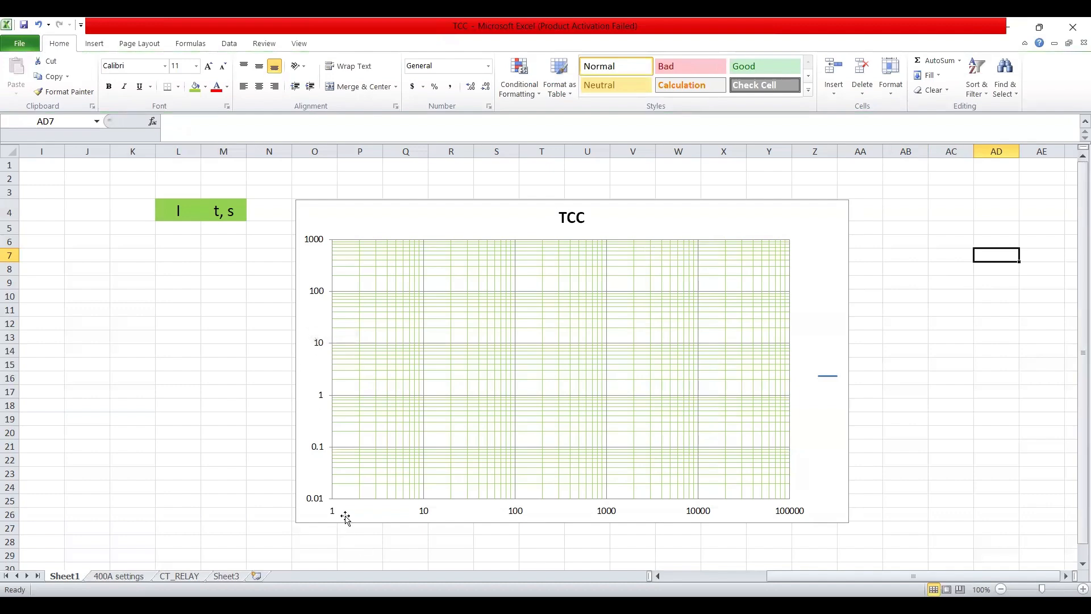
{"action": "left_click", "coordinate": [308, 323]}
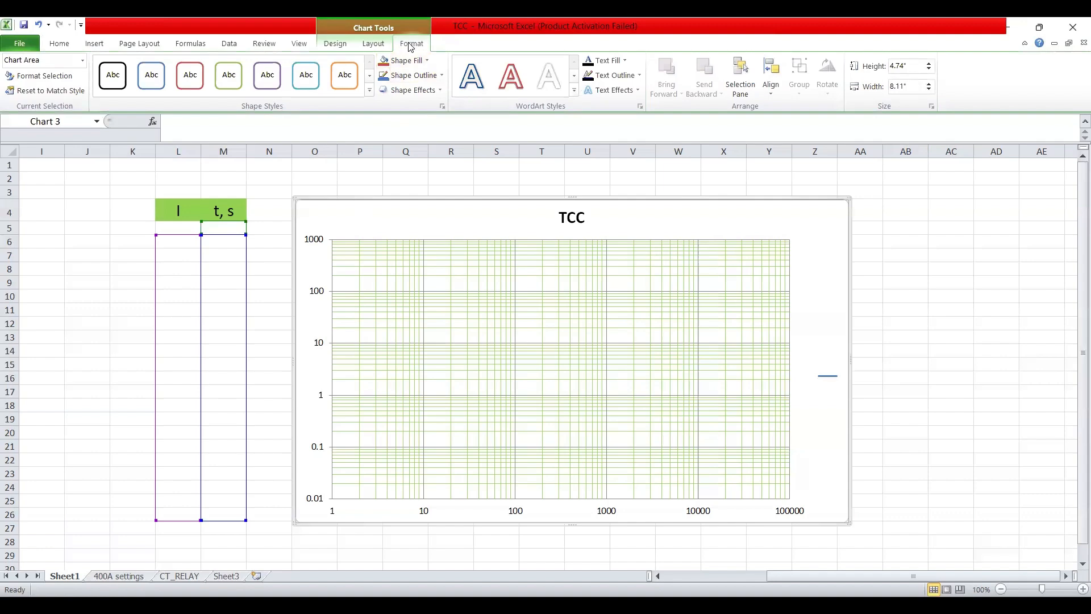
Add a primary horizontal axis title positioned below the axis
{"action": "left_click", "coordinate": [374, 45]}
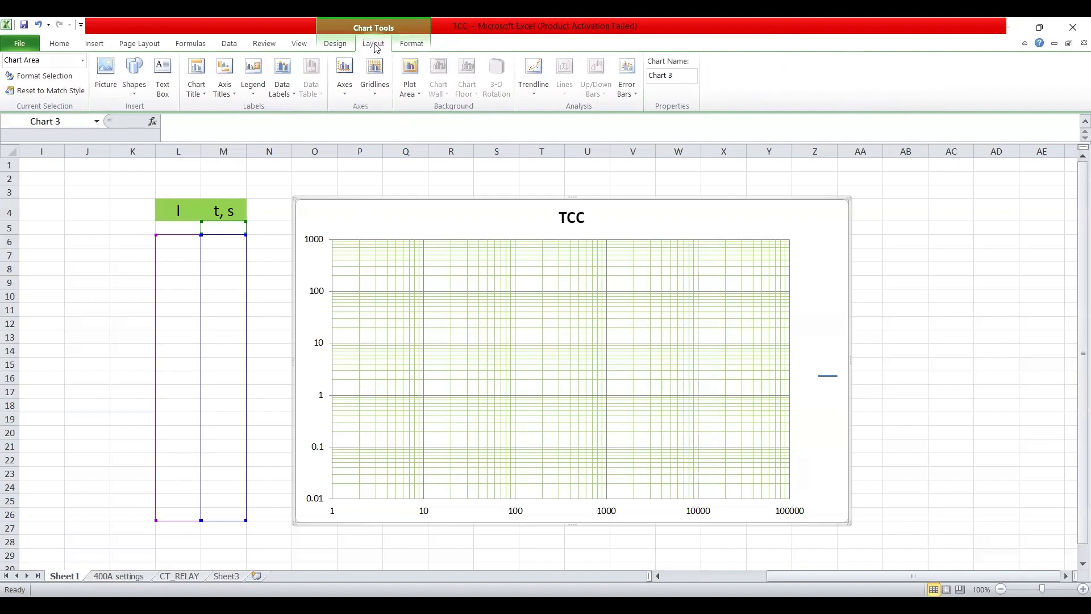
{"action": "left_click", "coordinate": [235, 95]}
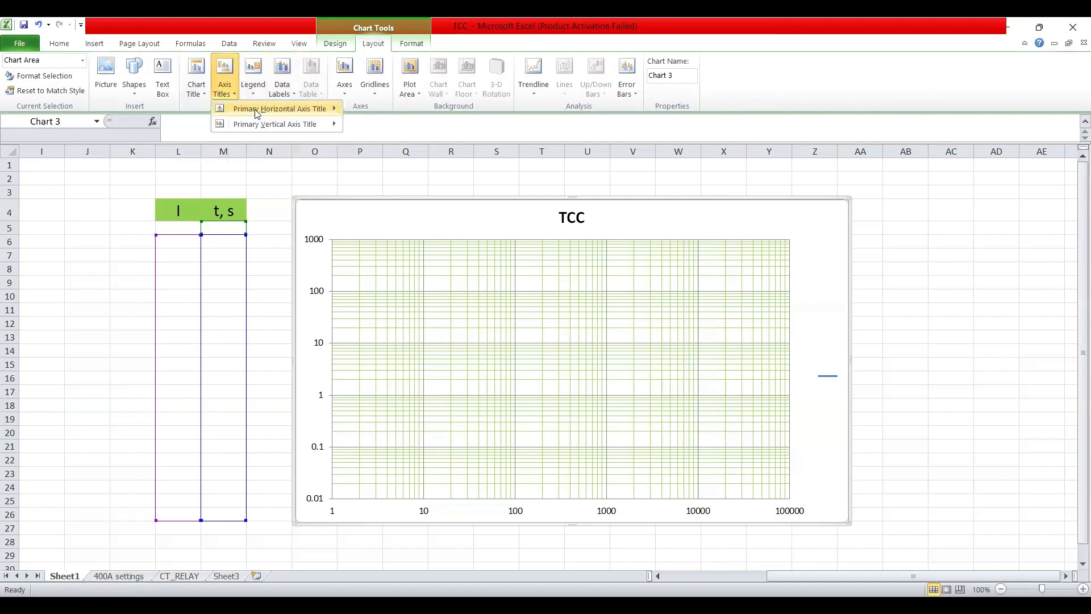
{"action": "mouse_move", "coordinate": [272, 112]}
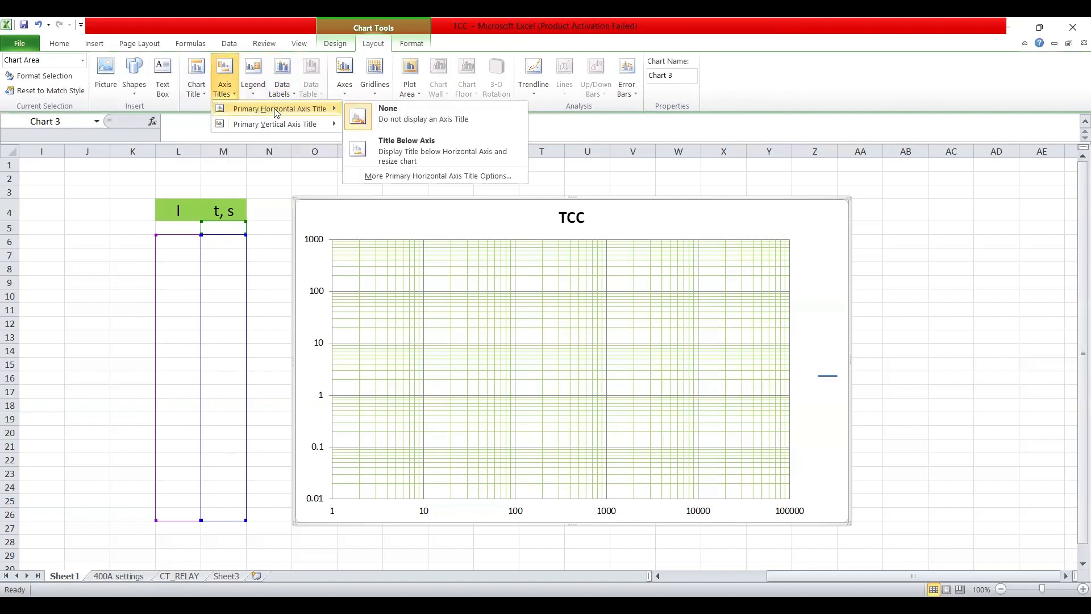
{"action": "left_click", "coordinate": [403, 154]}
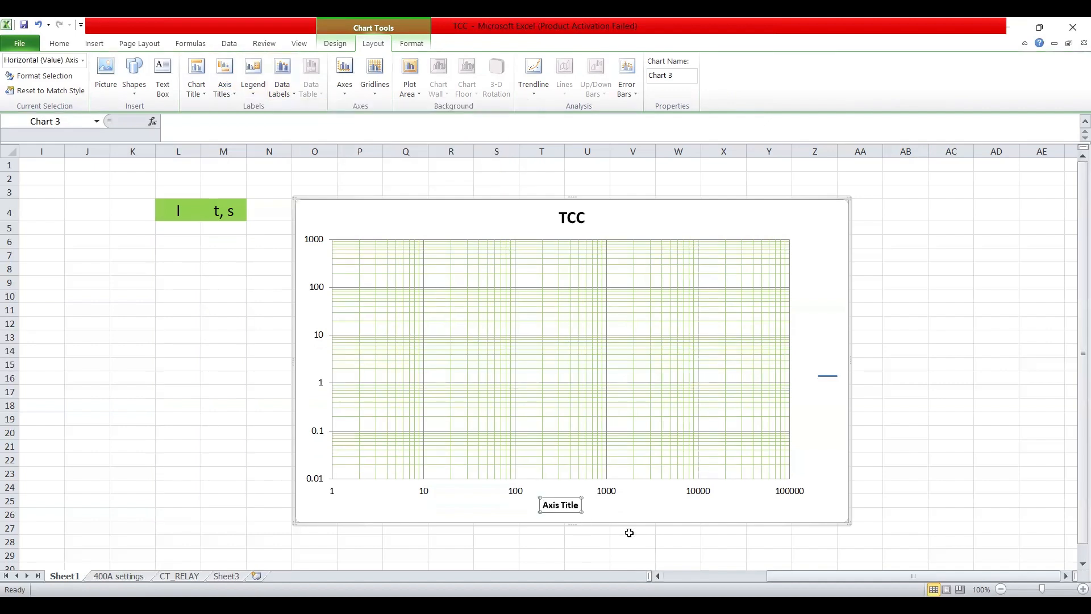
Change the horizontal axis title text to 'CURRENT, A'
{"action": "left_click", "coordinate": [175, 124]}
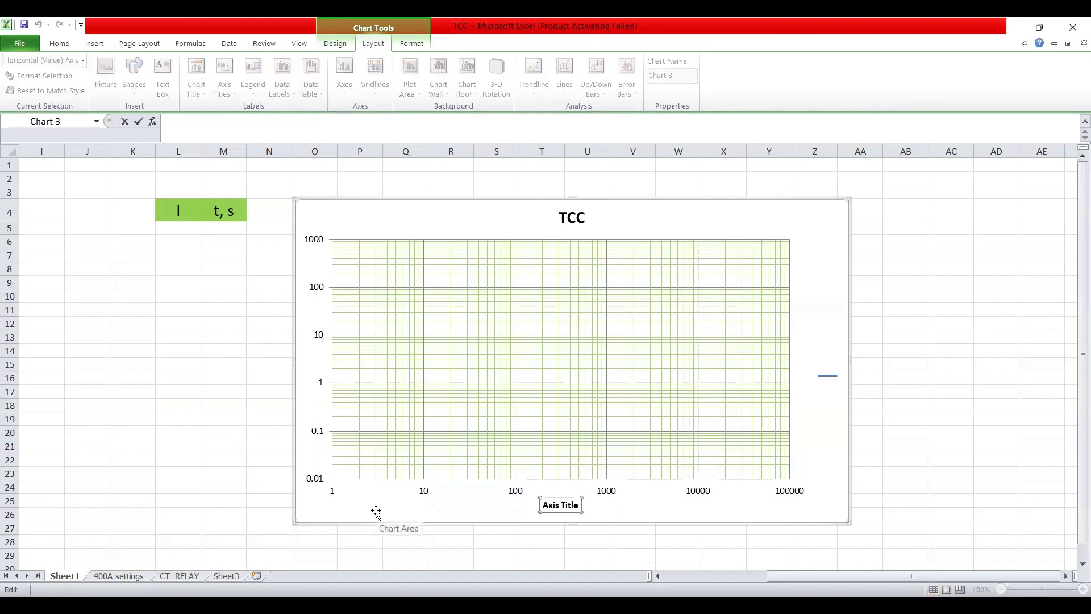
{"action": "type", "text": "CURRENT, A"}
{"action": "key", "text": "Return"}
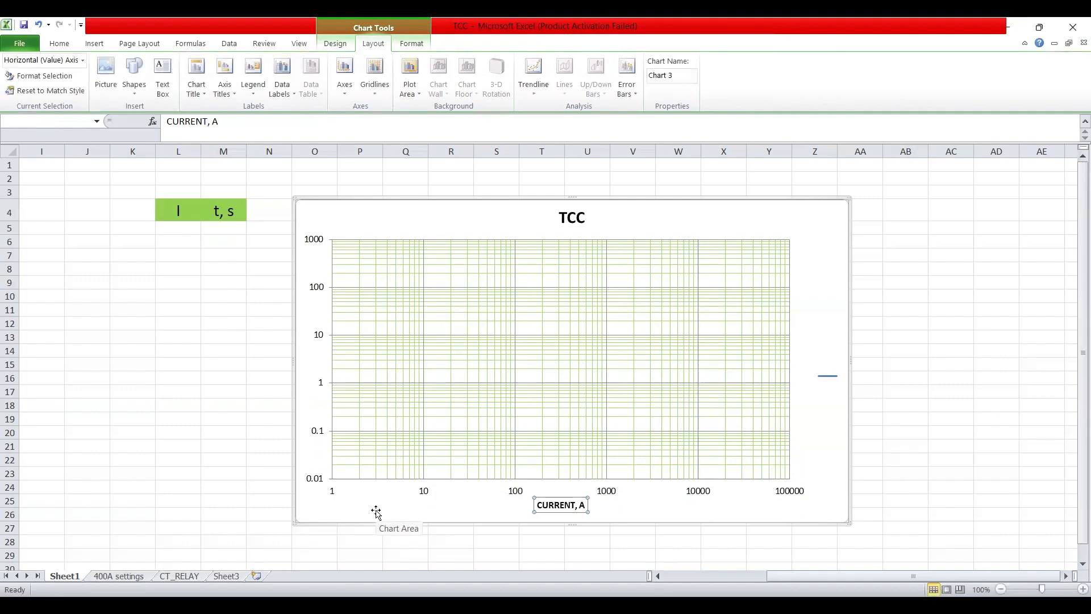
{"action": "left_click", "coordinate": [180, 442]}
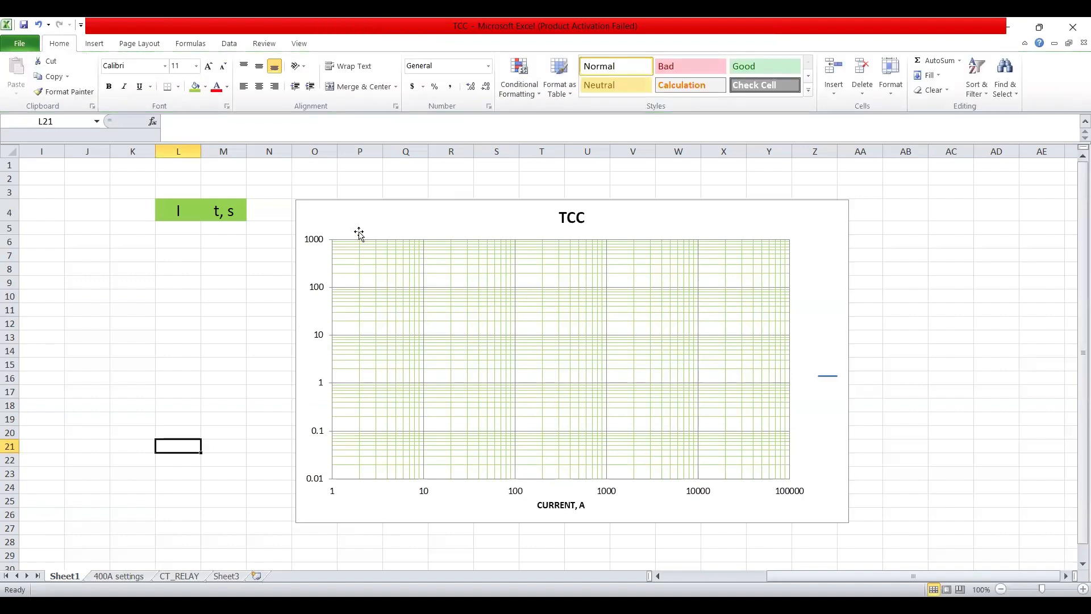
Add a rotated title to the chart's primary vertical axis
{"action": "left_click", "coordinate": [307, 268]}
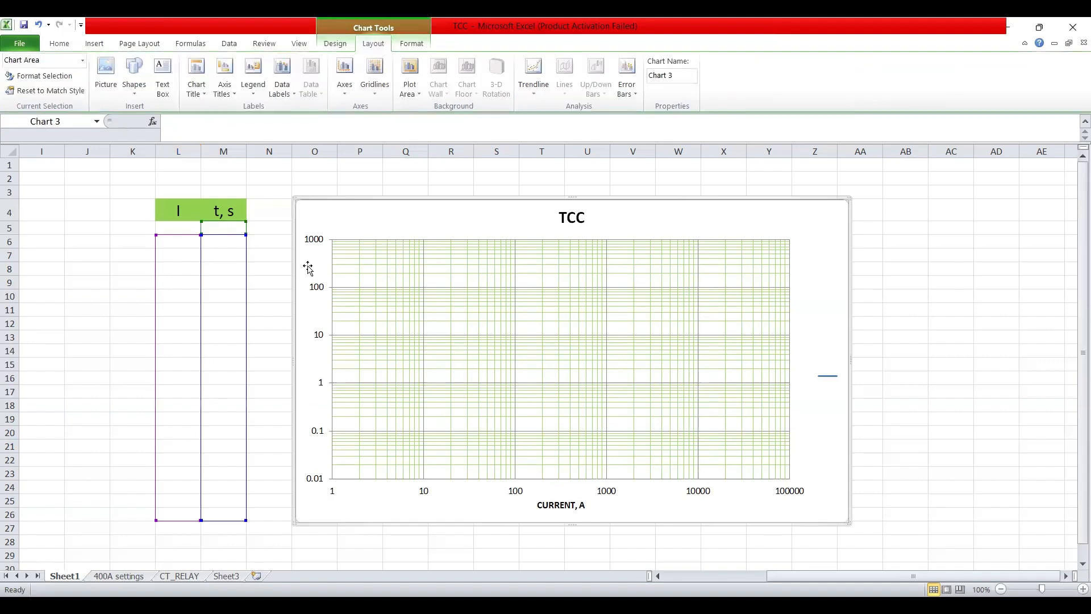
{"action": "right_click", "coordinate": [307, 266]}
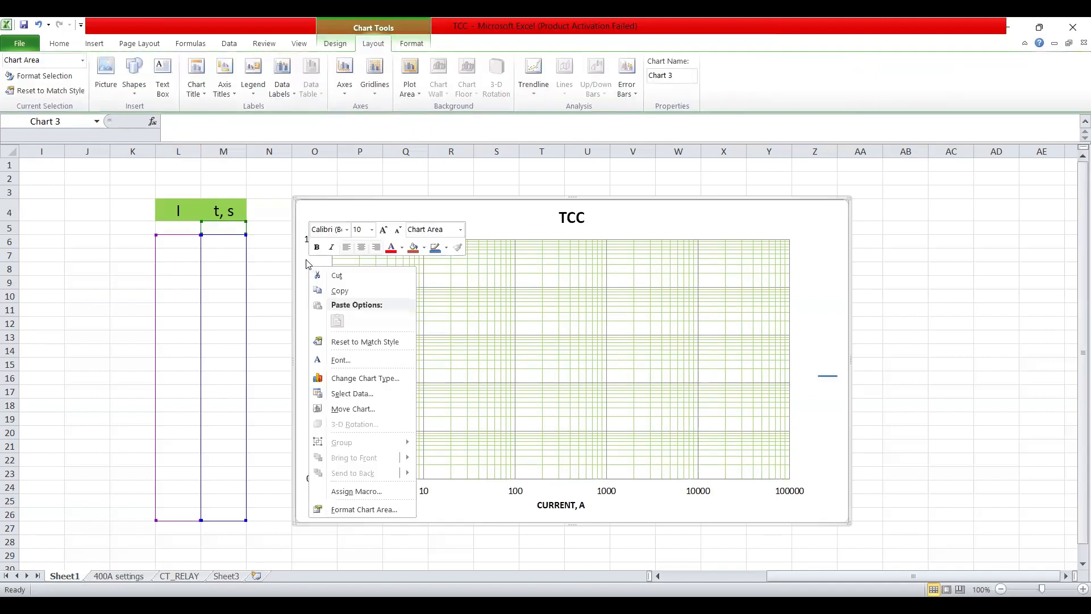
{"action": "left_click", "coordinate": [308, 259]}
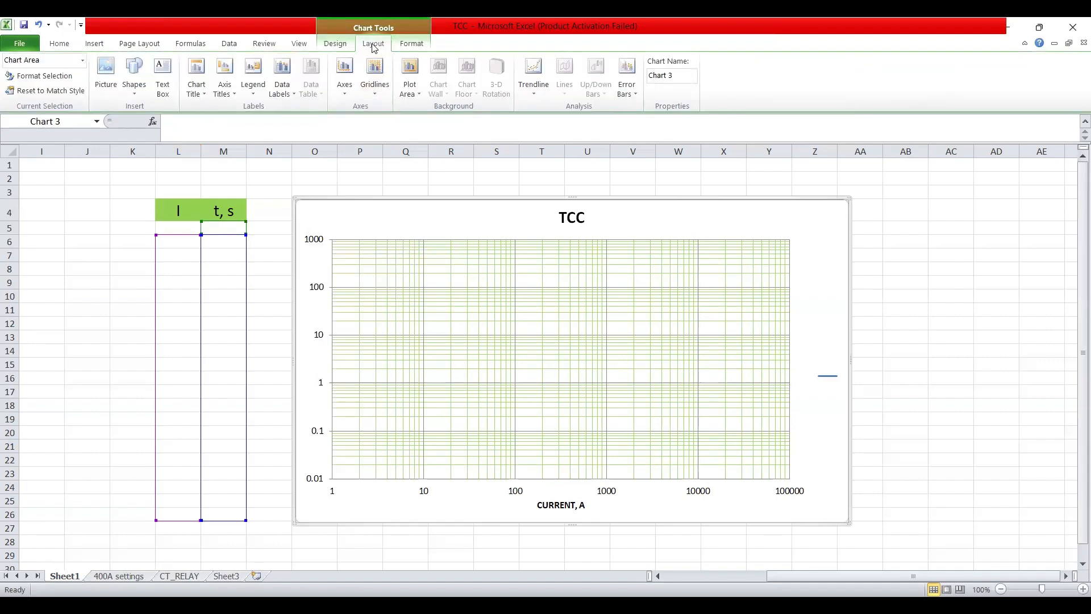
{"action": "left_click", "coordinate": [238, 97]}
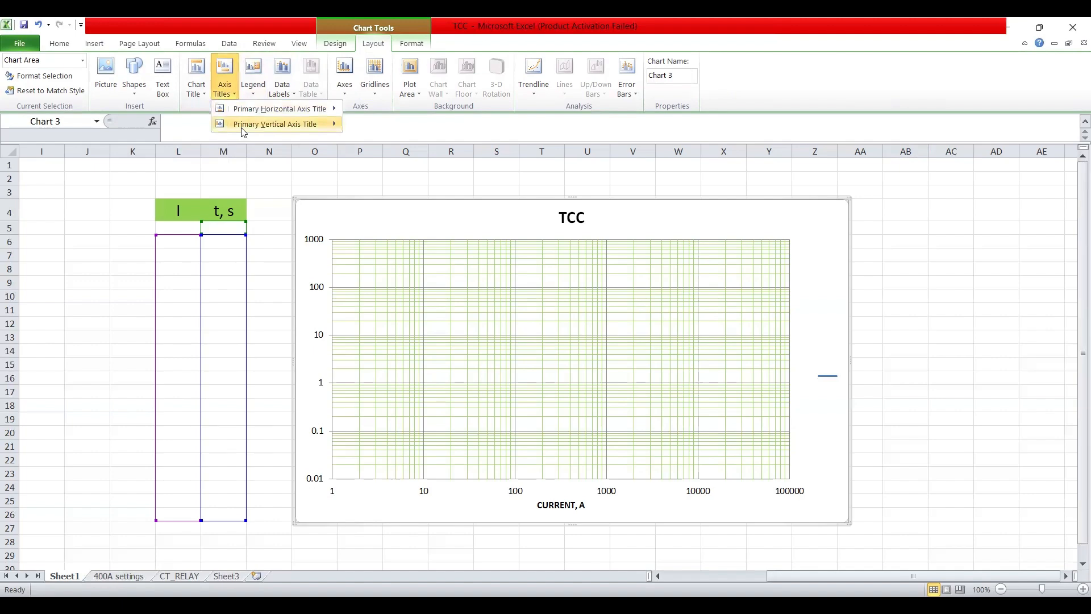
{"action": "mouse_move", "coordinate": [243, 133]}
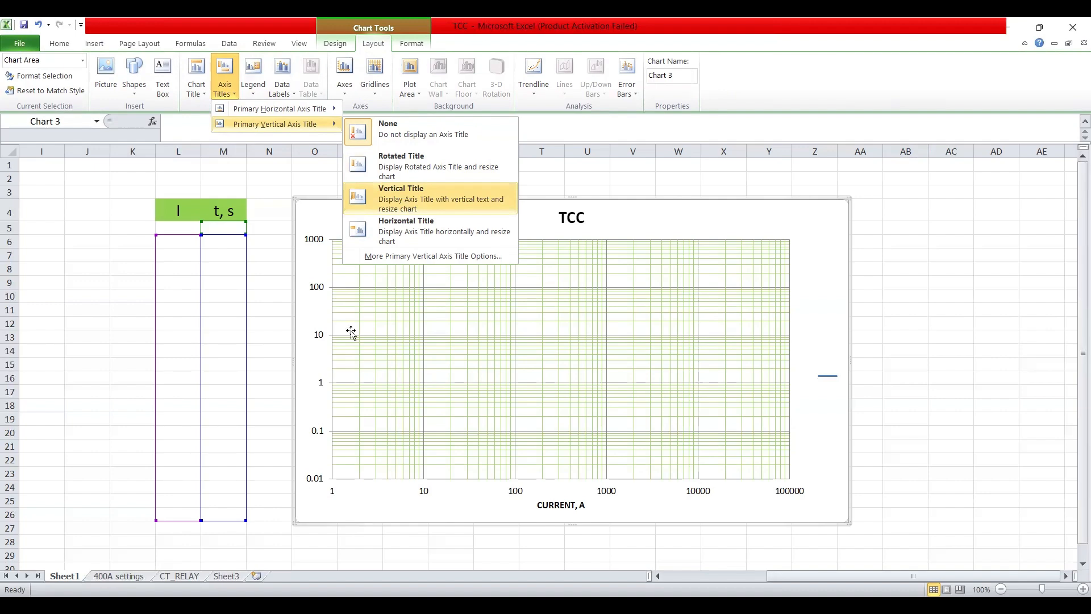
{"action": "left_click", "coordinate": [408, 203]}
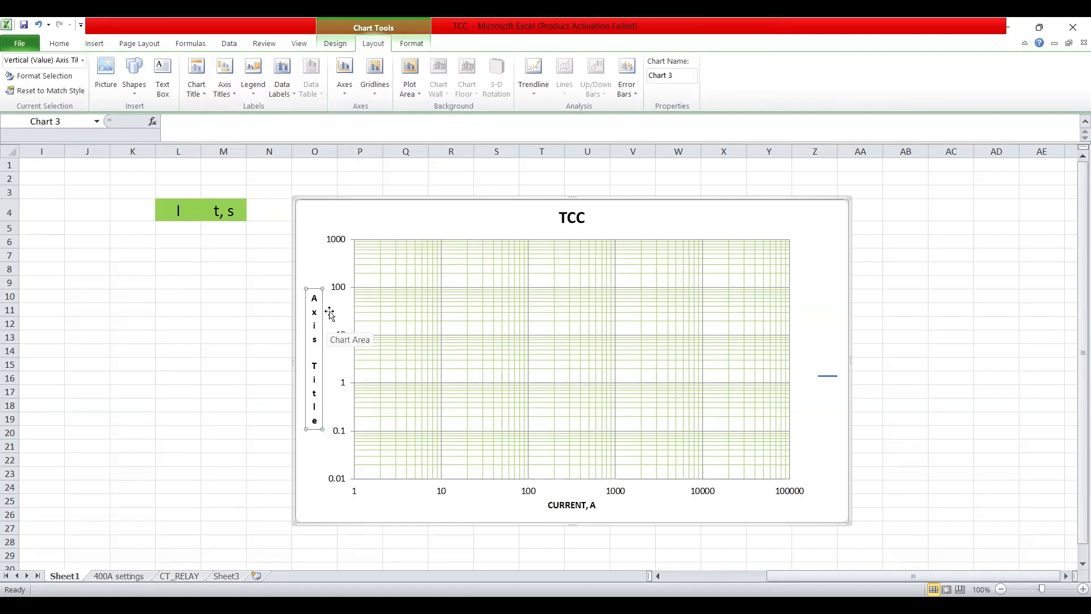
{"action": "left_click", "coordinate": [234, 98]}
{"action": "mouse_move", "coordinate": [317, 125]}
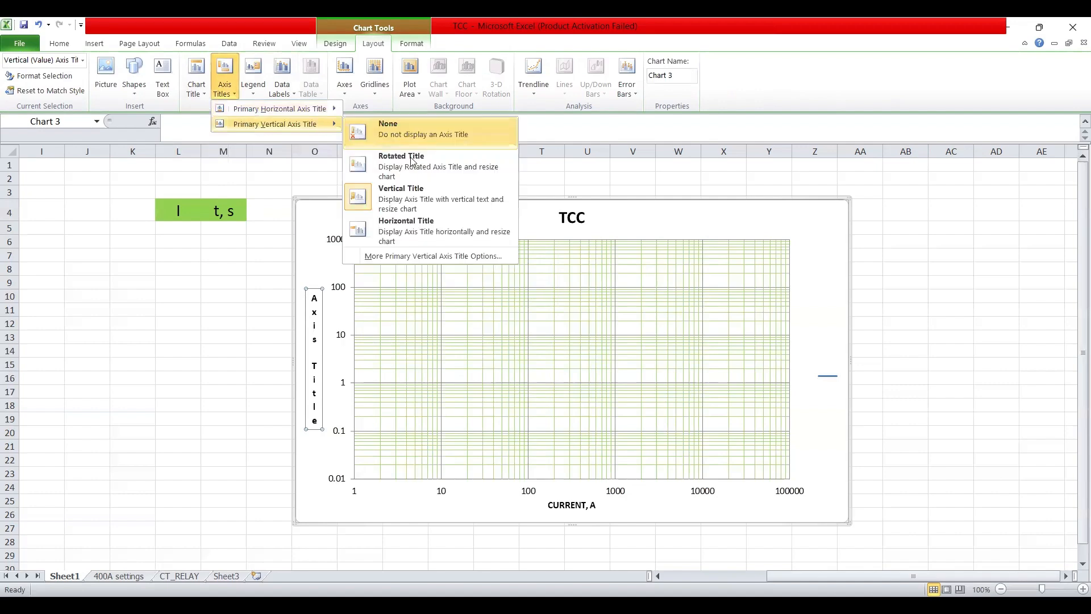
{"action": "left_click", "coordinate": [410, 169]}
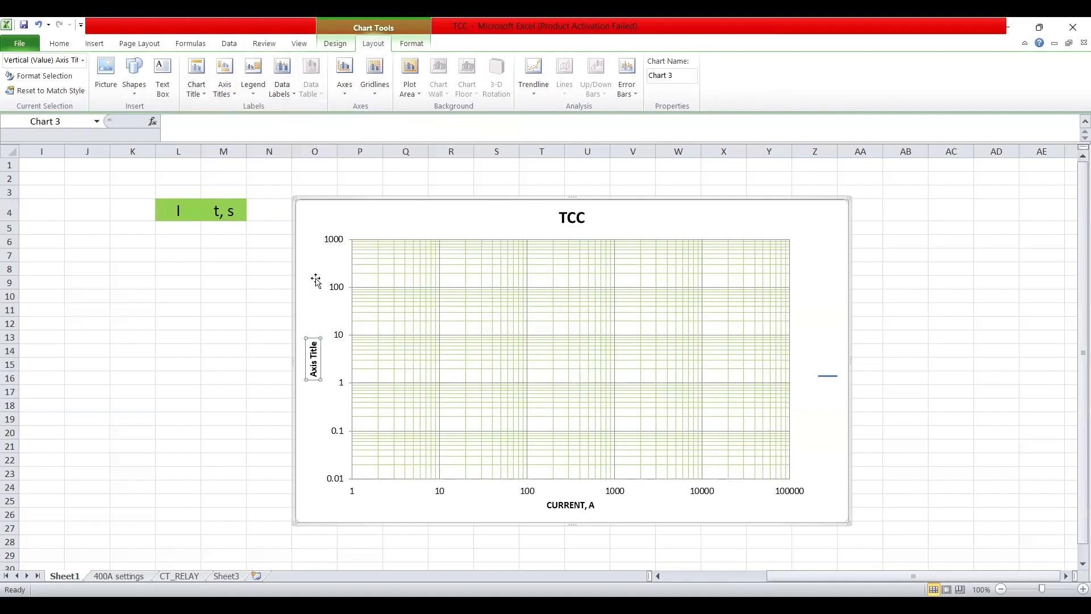
Change the vertical axis title text to 'TIME, s'
{"action": "left_click", "coordinate": [190, 125]}
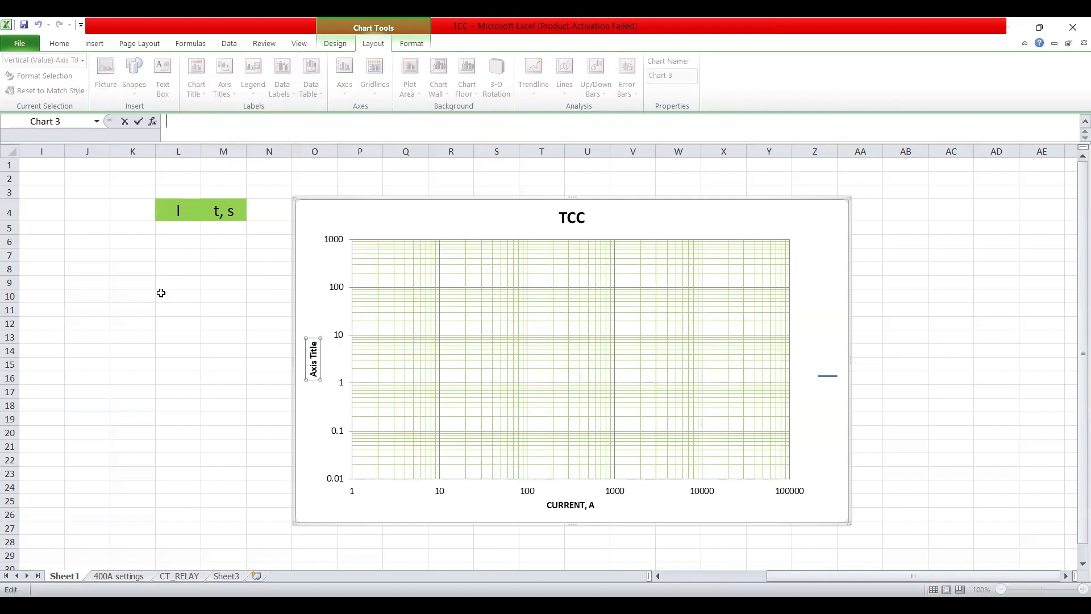
{"action": "type", "text": "TIME, s"}
{"action": "key", "text": "Return"}
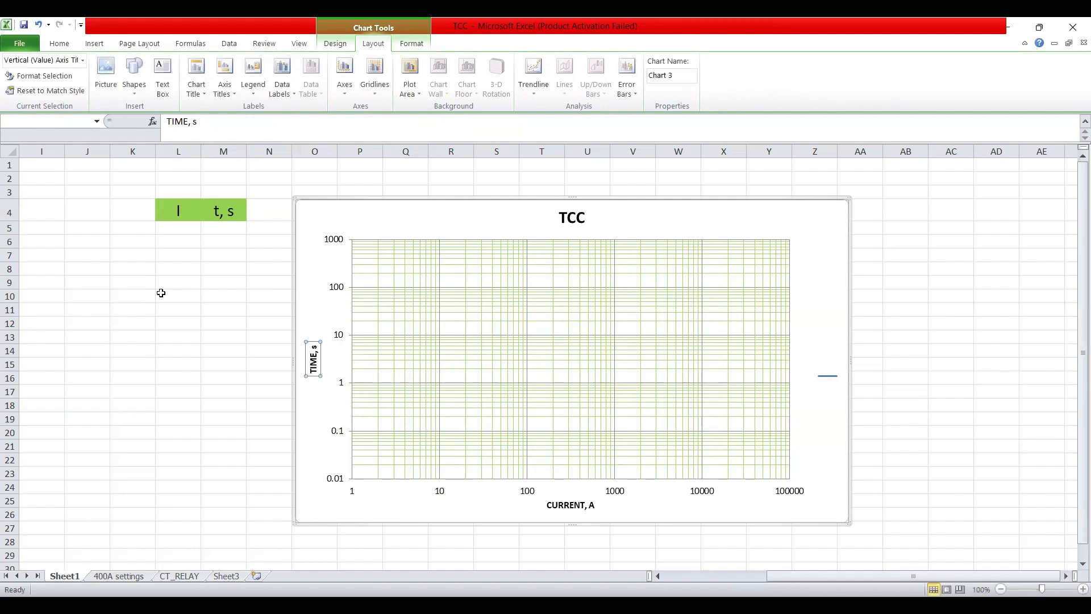
{"action": "left_click", "coordinate": [940, 340]}
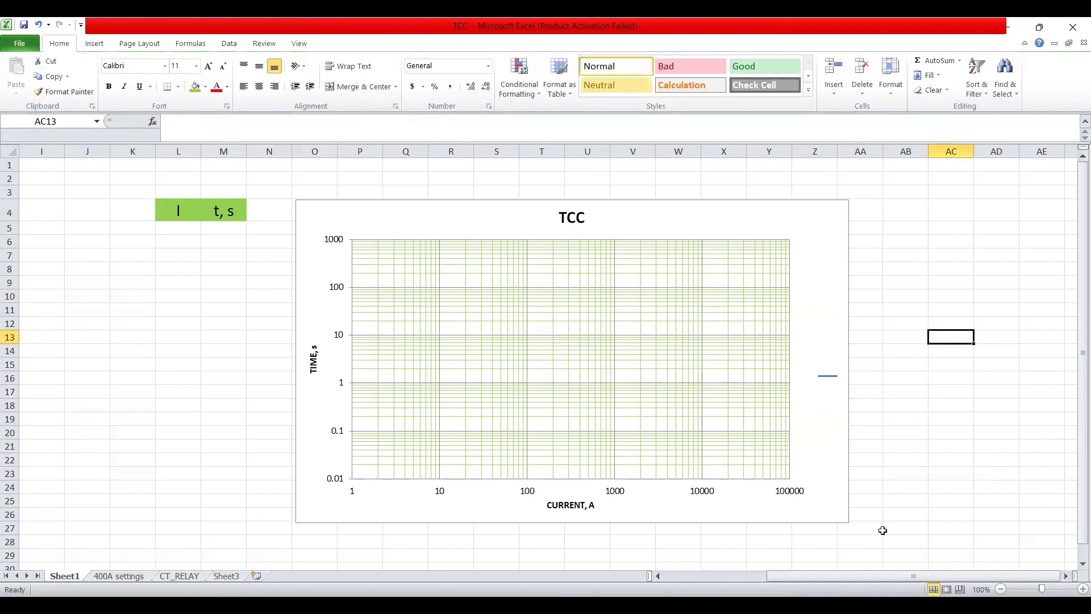